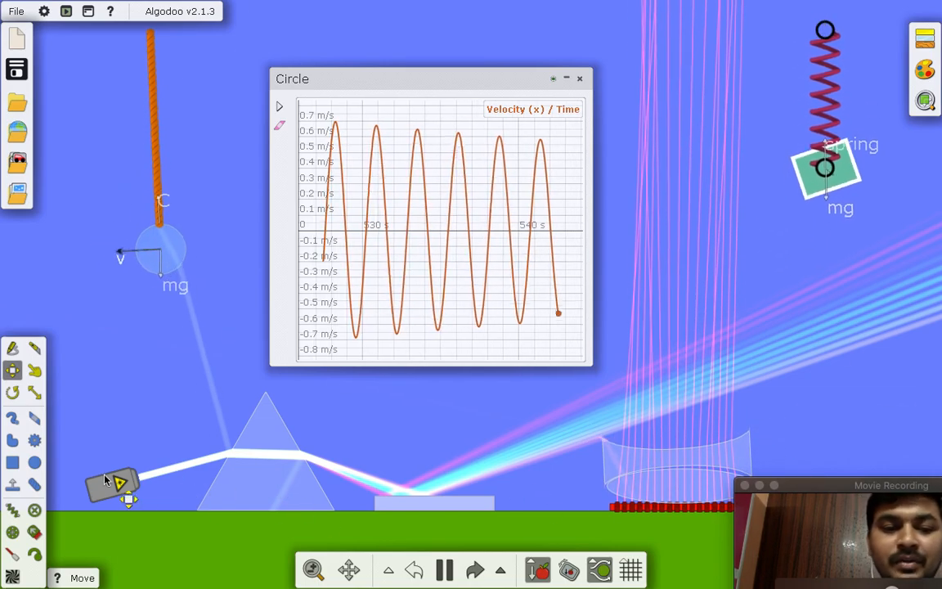
Shift the laser beside the prism and rearrange the concave and convex lenses over the vertical laser beams
mouse_move(129, 483)
left_mouse_down()
mouse_move(151, 459)
mouse_move(146, 489)
mouse_move(123, 492)
mouse_move(131, 485)
mouse_move(117, 481)
left_mouse_up()
left_click_drag(605, 458, 454, 476)
left_click_drag(656, 476, 658, 397)
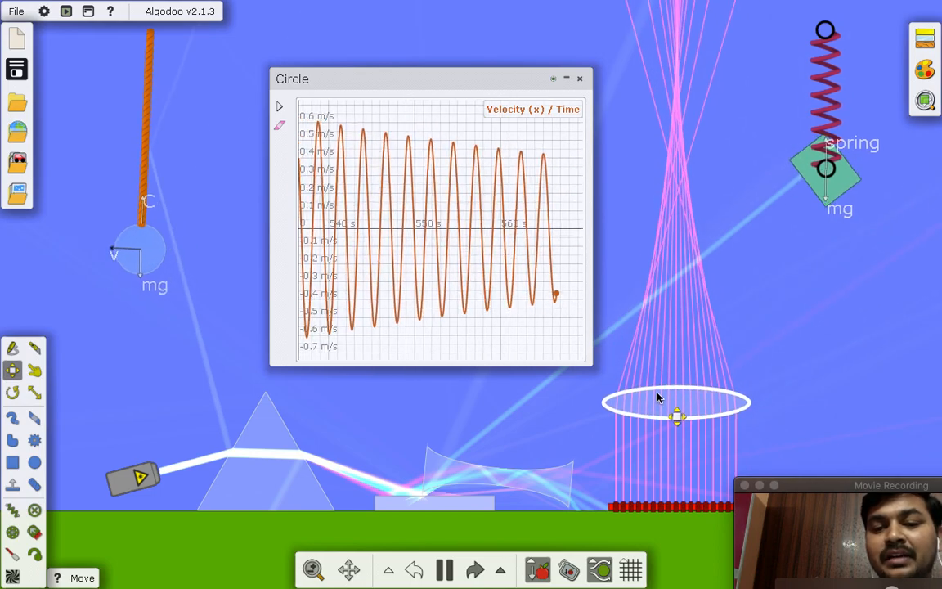
left_click_drag(659, 397, 677, 446)
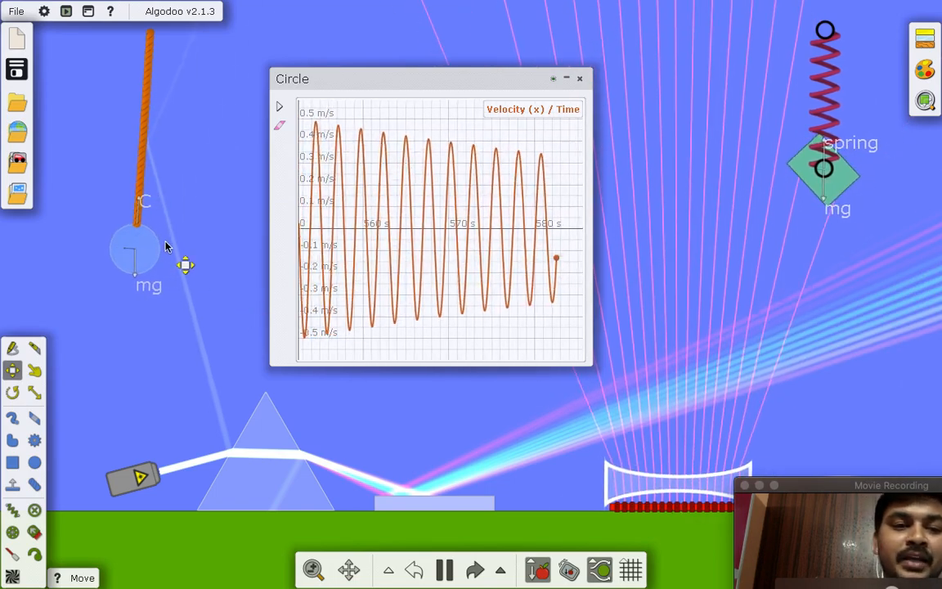
Pull the pendulum bob aside and release it to widen its swing, and pause the simulation
left_click_drag(151, 253, 202, 246)
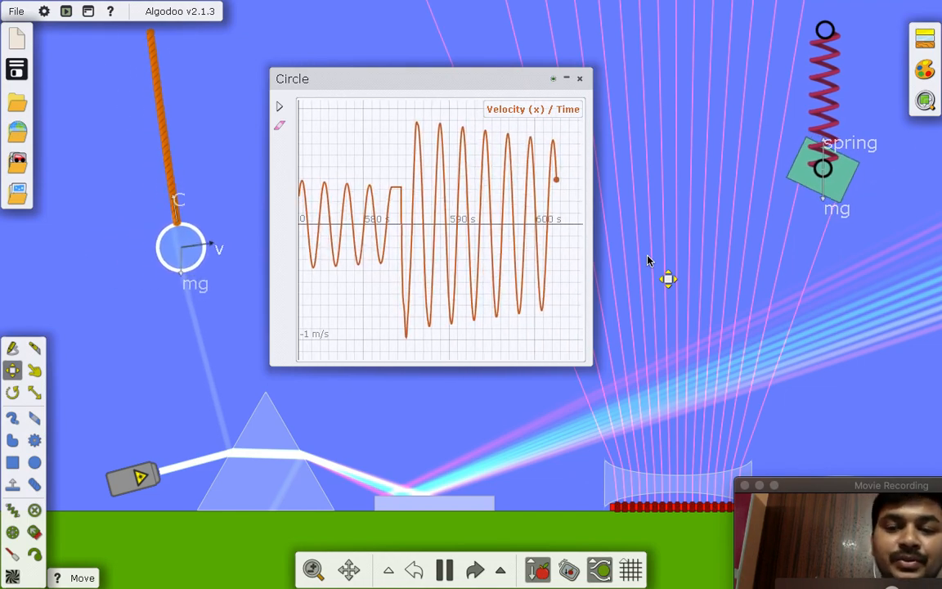
left_click(445, 570)
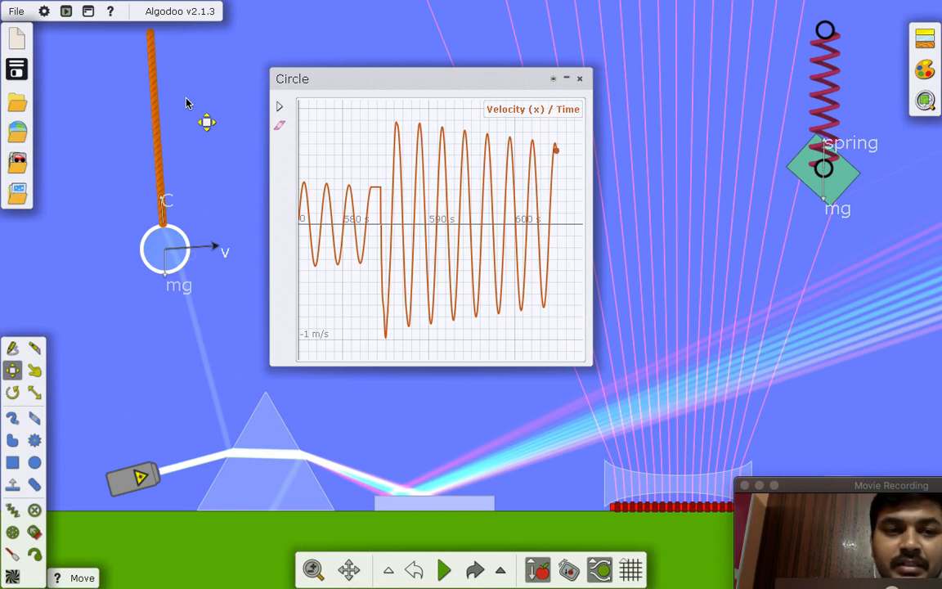
Close the circle's velocity graph and create a new scene with the Default palette
left_click(580, 79)
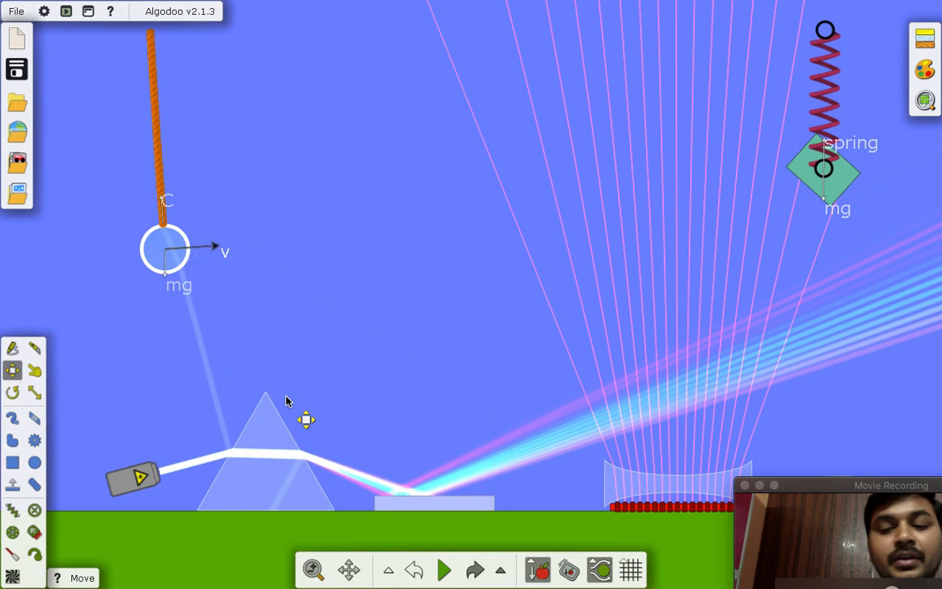
left_click(18, 40)
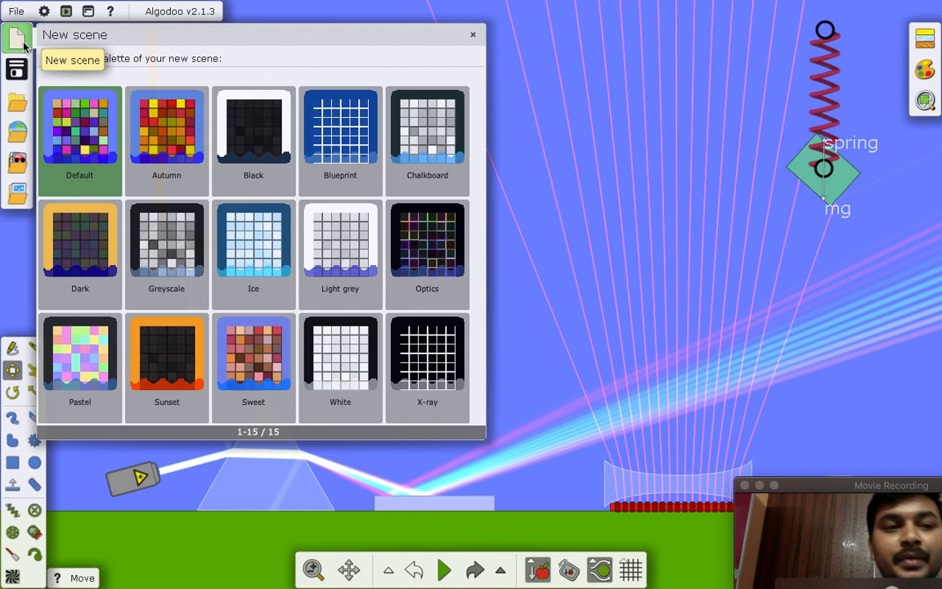
left_click(73, 131)
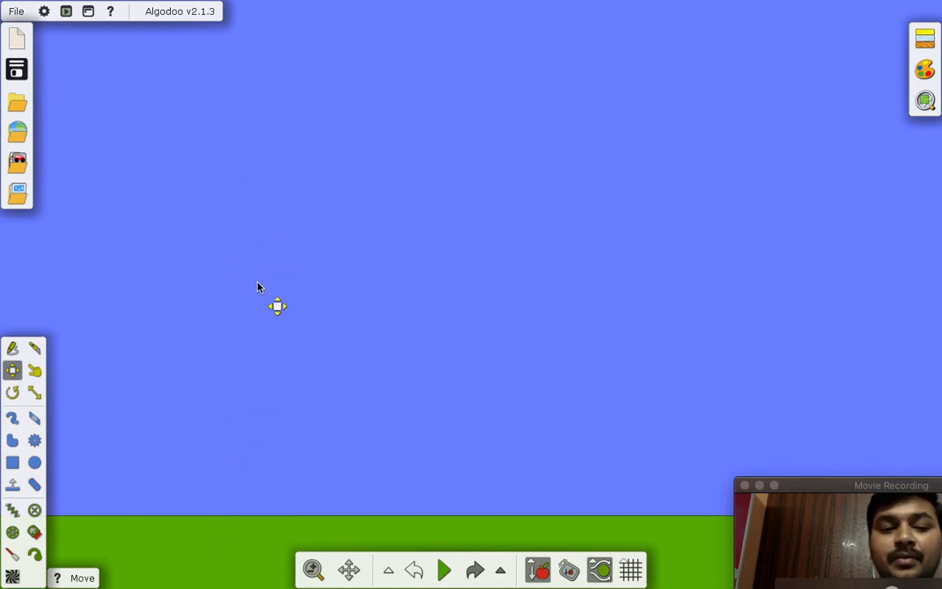
Draw a small circle above the ground and a rectangular box beside it
left_click(34, 462)
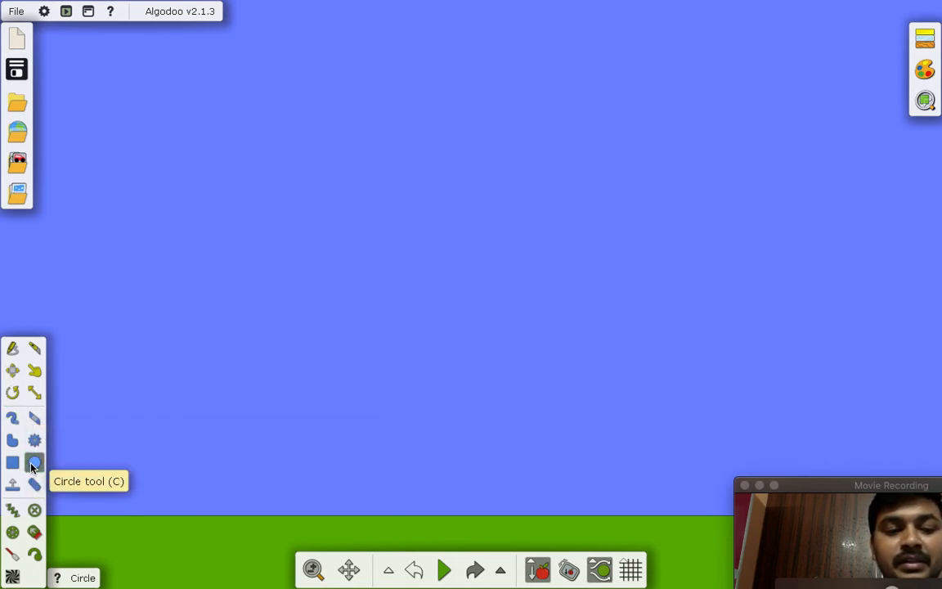
left_click_drag(332, 238, 351, 250)
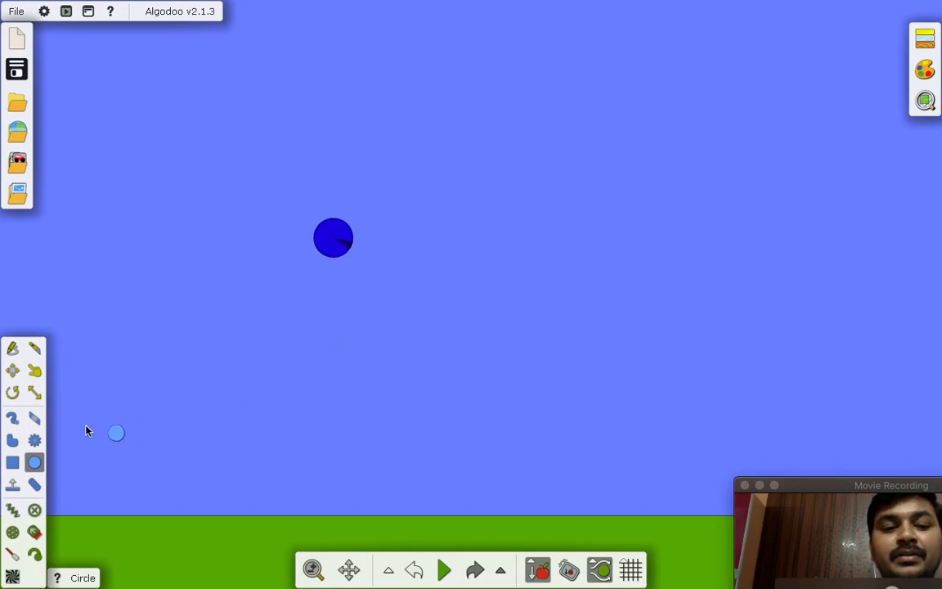
left_click(12, 463)
mouse_move(450, 232)
left_mouse_down()
mouse_move(461, 273)
mouse_move(507, 275)
left_mouse_up()
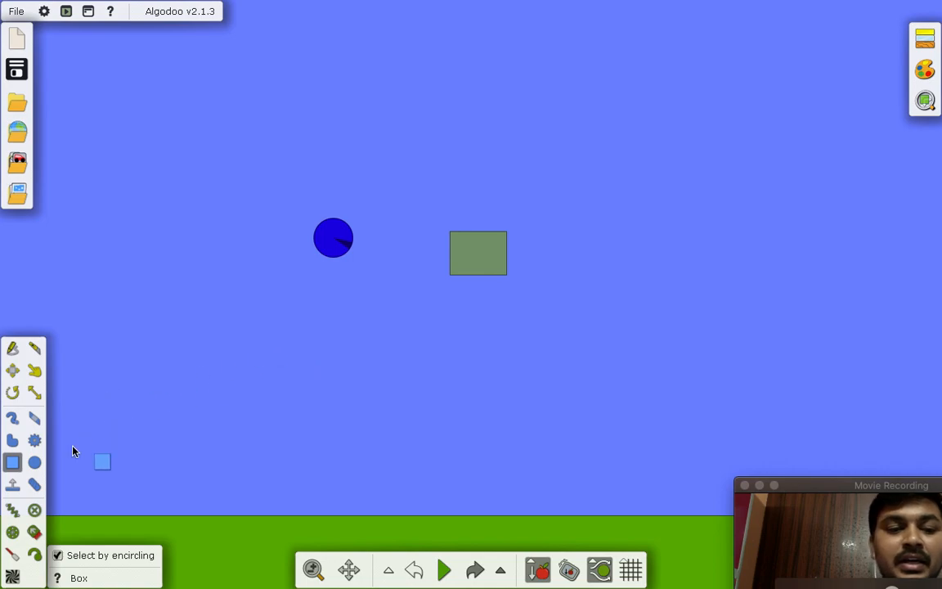
Draw a closed rounded freehand polygon to the right of the box
left_click(12, 442)
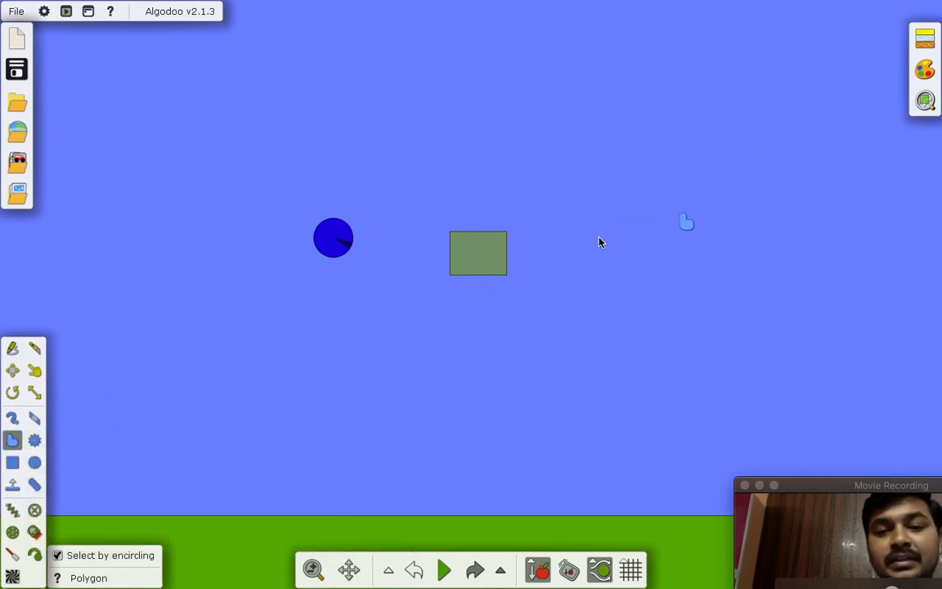
left_click_drag(632, 233, 643, 244)
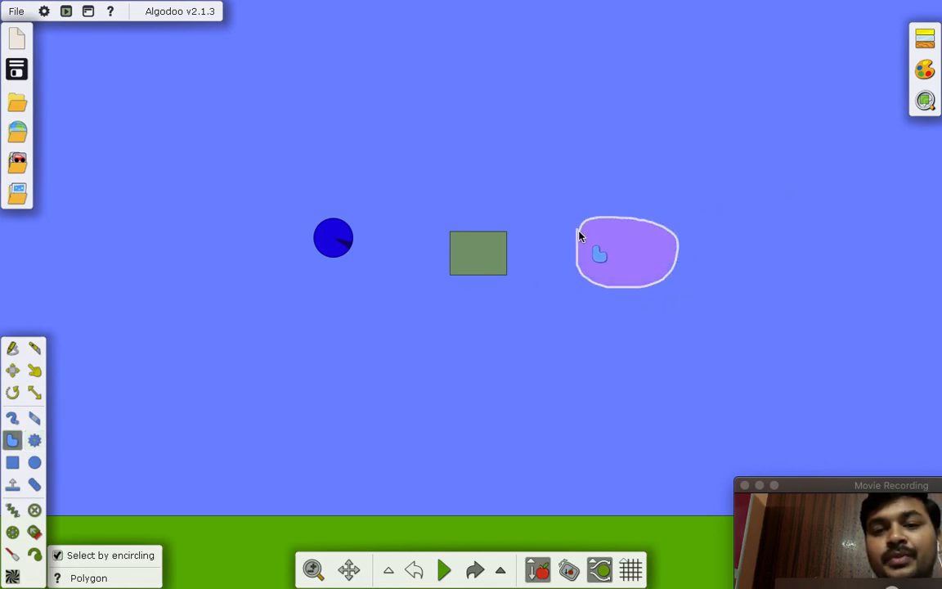
left_click_drag(579, 235, 573, 242)
Brush an open container outline with two side walls and a floor beneath the three shapes
left_click(12, 417)
left_click(193, 350)
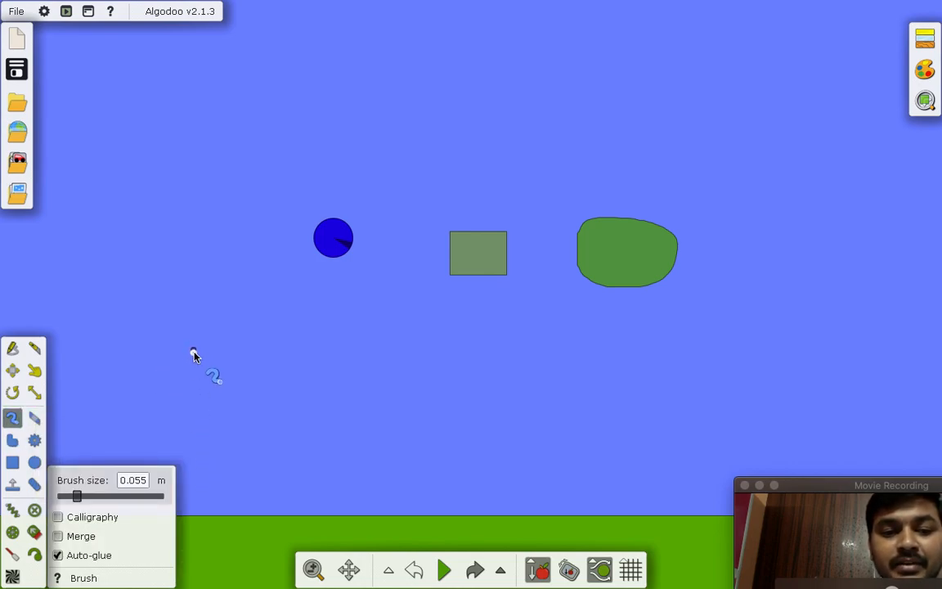
mouse_move(194, 354)
left_mouse_down()
mouse_move(204, 508)
mouse_move(437, 505)
mouse_move(484, 493)
mouse_move(721, 479)
mouse_move(783, 442)
mouse_move(777, 283)
left_mouse_up()
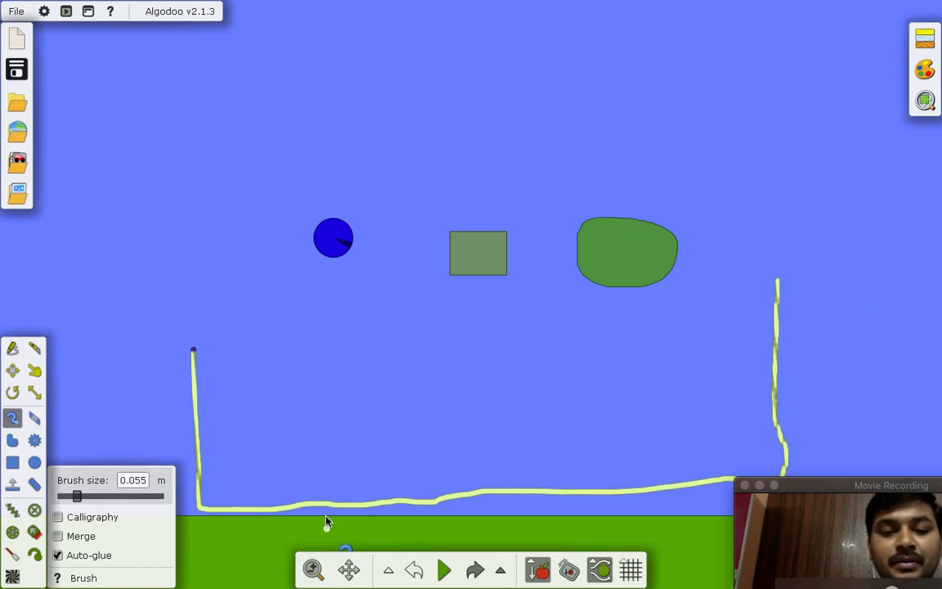
Run the simulation so the shapes drop into the brushed container, and leave it paused
left_click(443, 570)
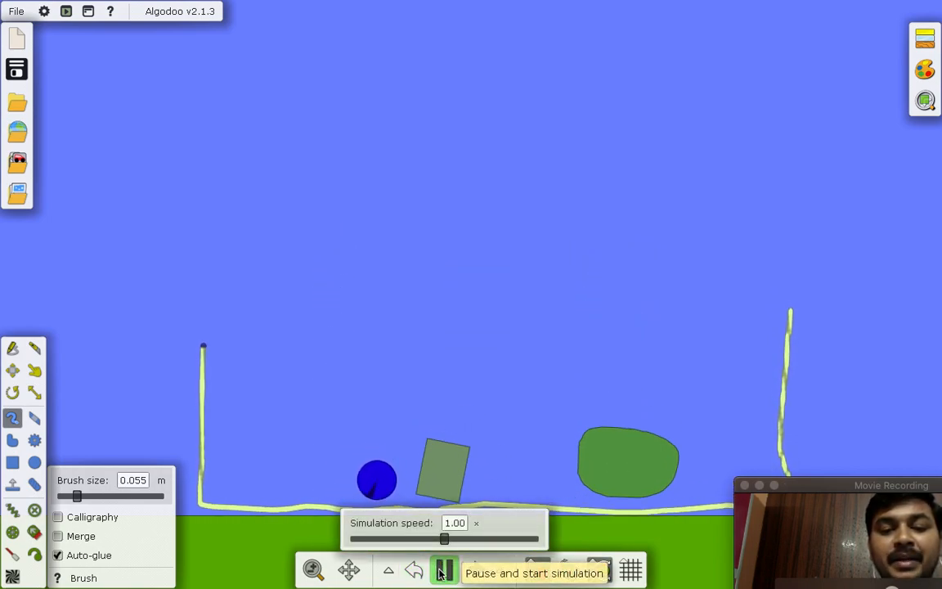
left_click(445, 571)
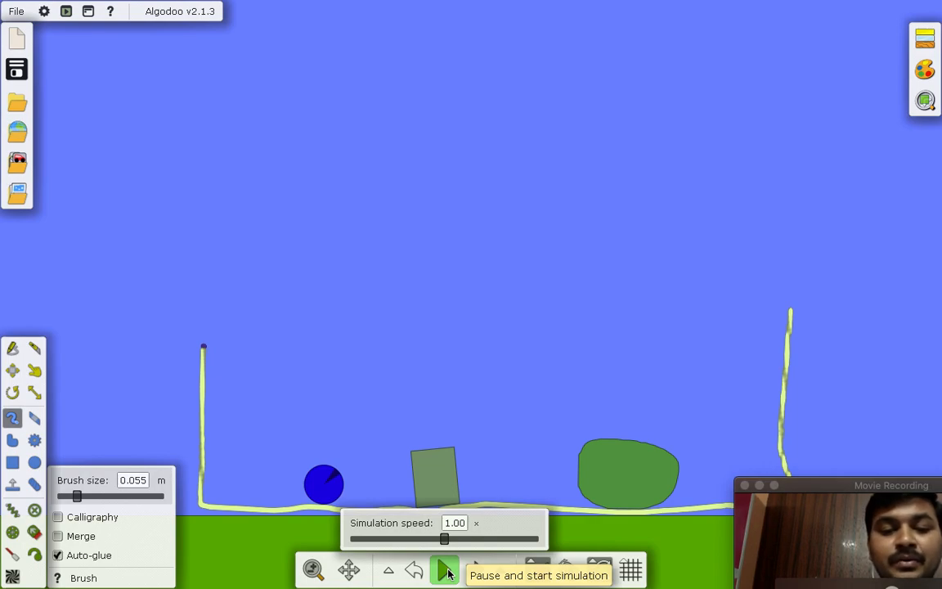
left_click(444, 571)
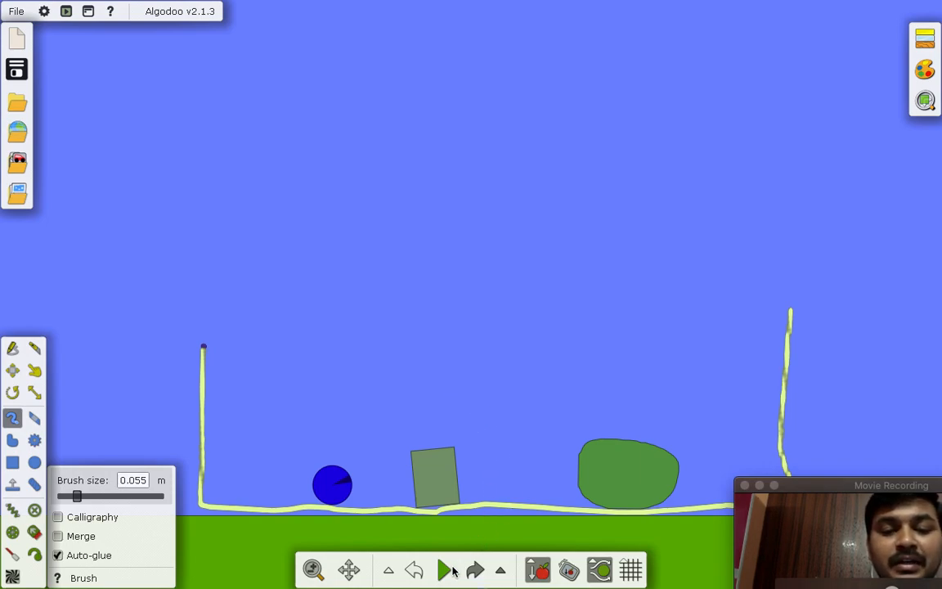
mouse_move(442, 571)
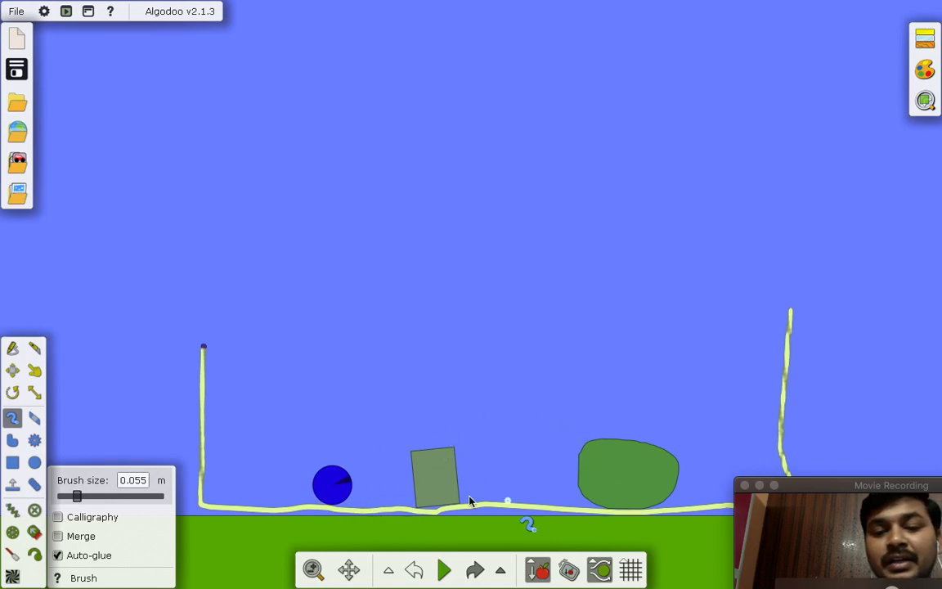
Move the box up above the container and rotate it to a tilted angle
left_click(12, 373)
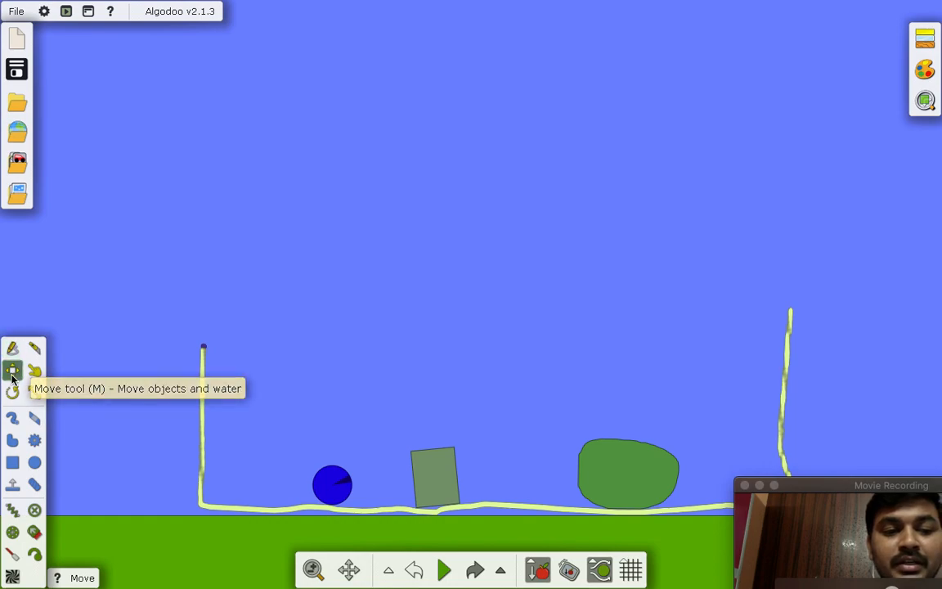
left_click_drag(427, 324, 387, 308)
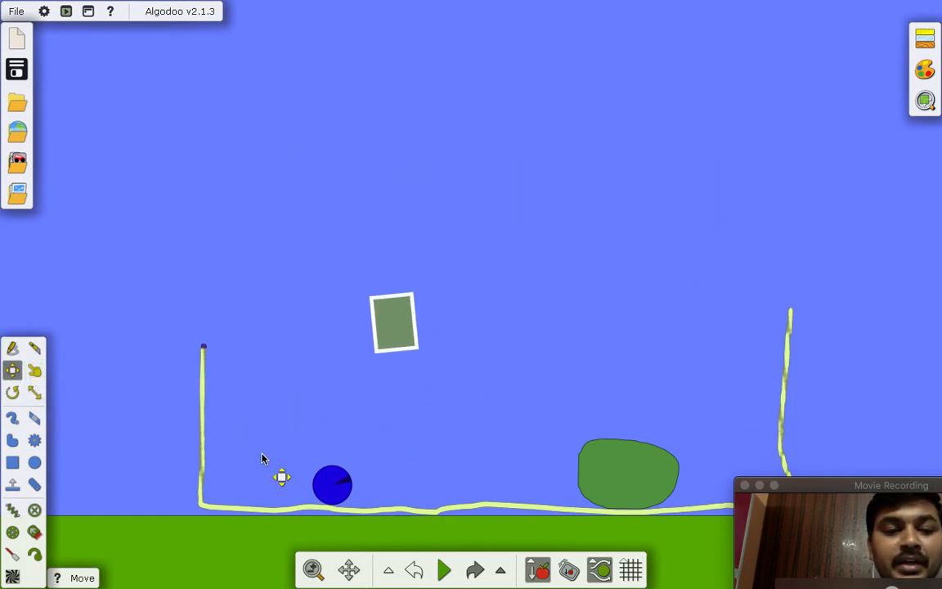
left_click(14, 394)
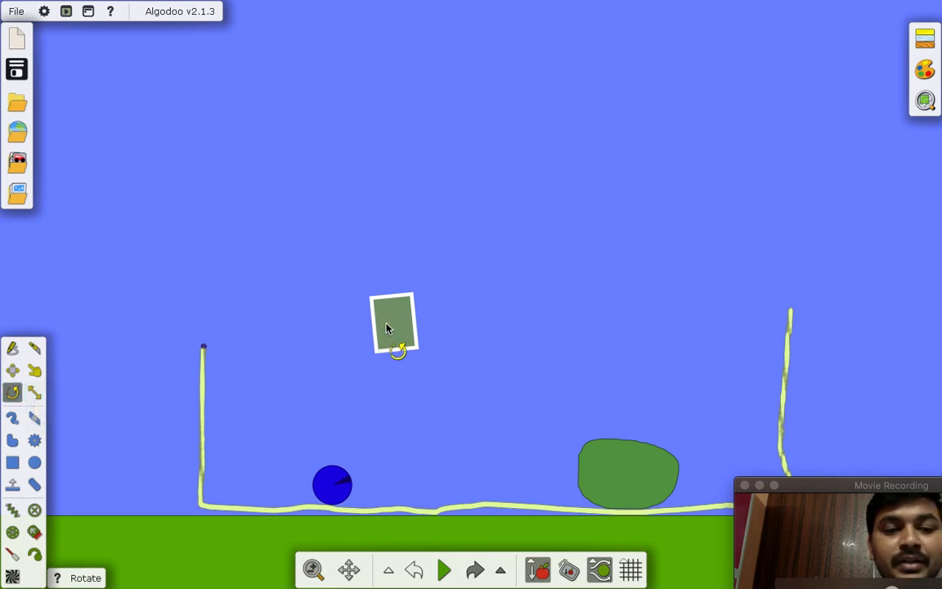
left_click_drag(365, 335, 318, 385)
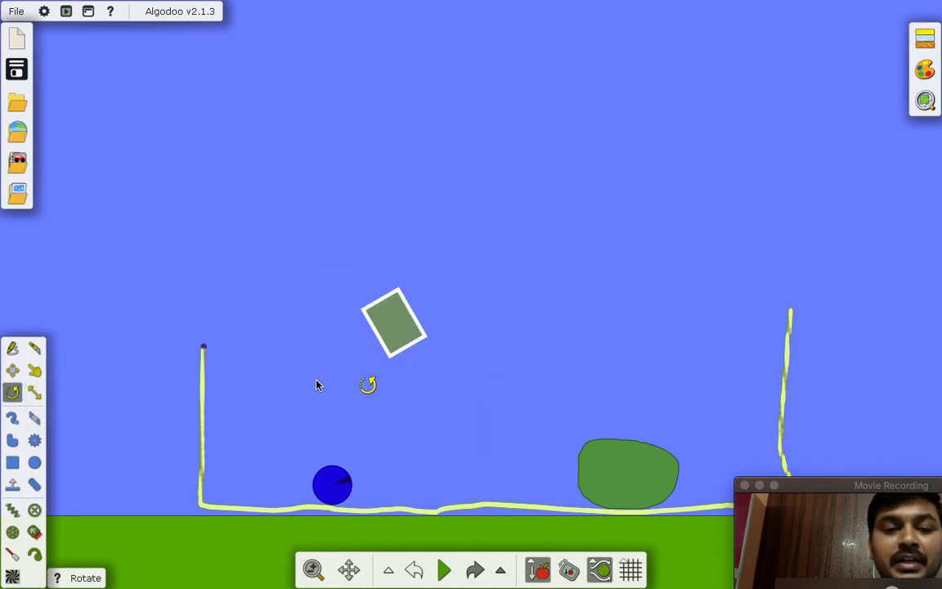
Stretch the tilted box with the Scale tool and try to pull it with the Drag tool
left_click(34, 393)
left_click_drag(427, 286, 517, 250)
left_click(35, 373)
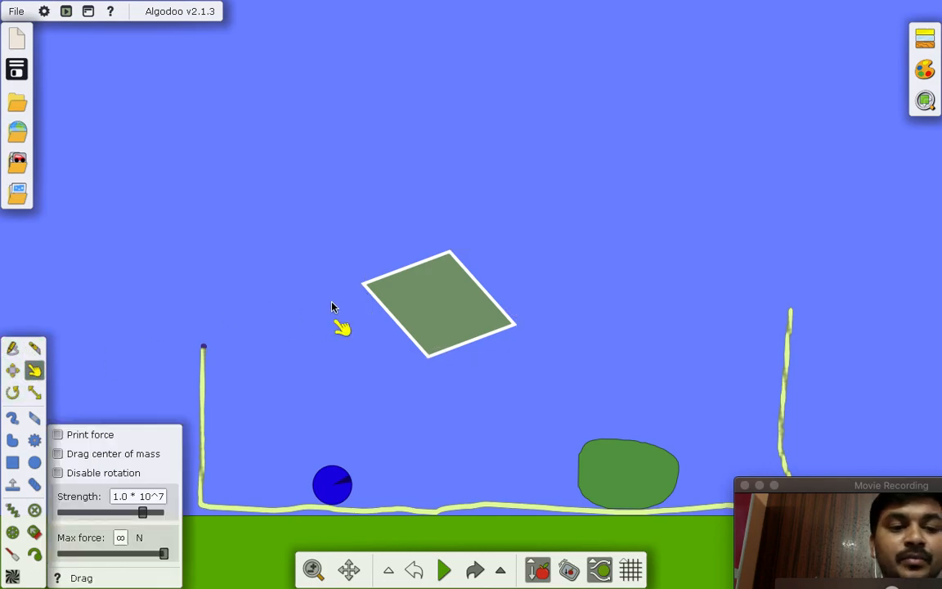
left_click_drag(475, 292, 664, 194)
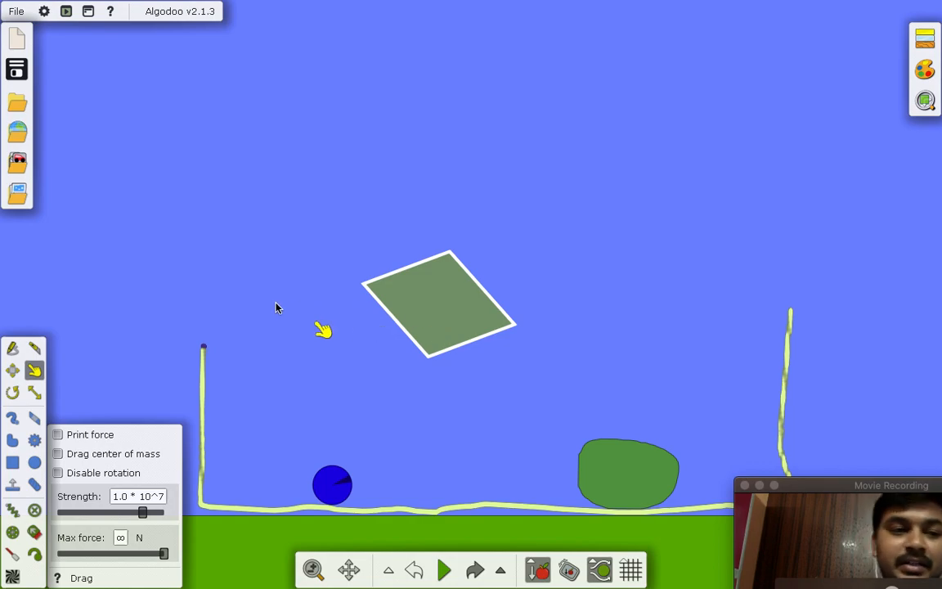
Attach a vertical spring from the box to a point above it and add an axle near the box's centre
left_click(13, 510)
left_click_drag(443, 294, 438, 107)
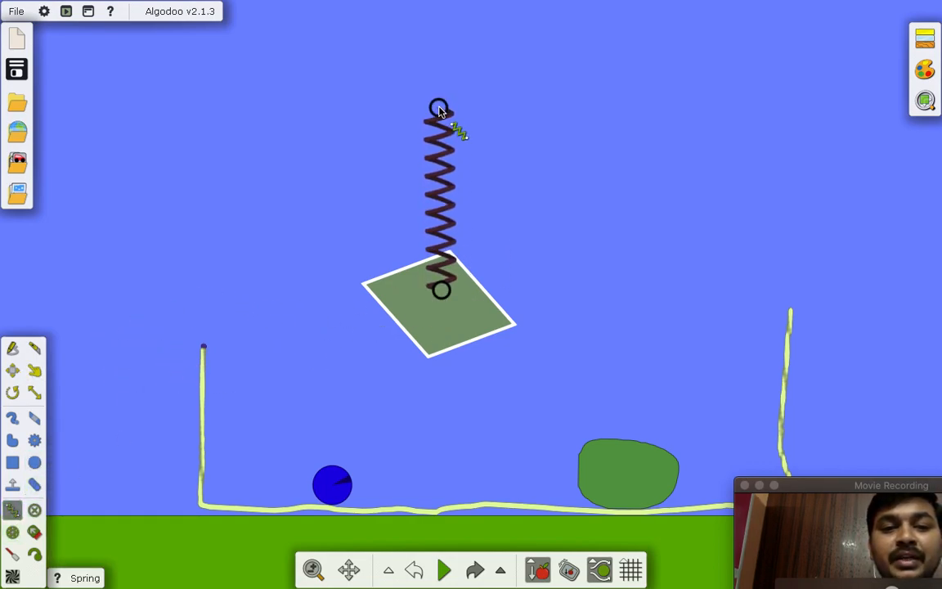
left_click(18, 532)
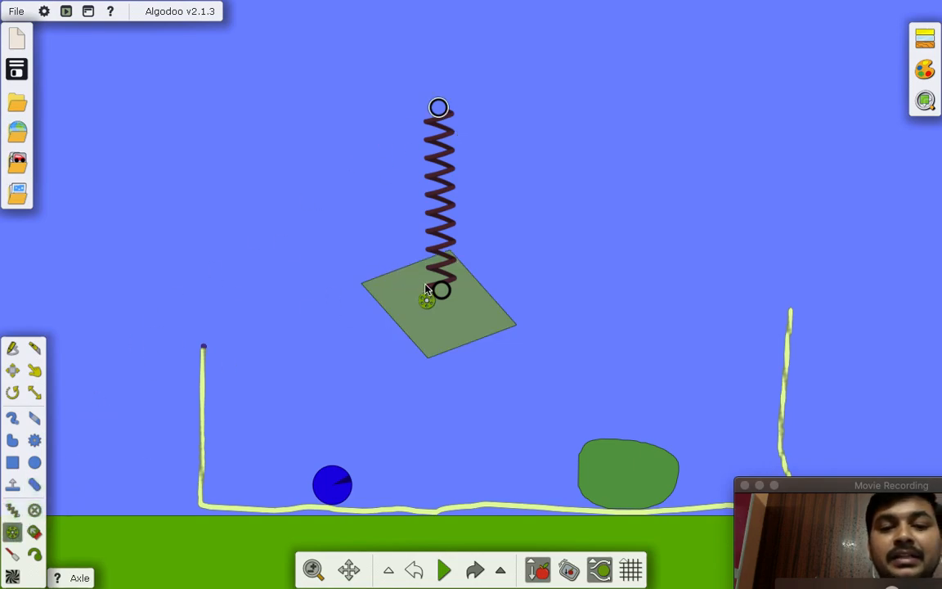
left_click(434, 304)
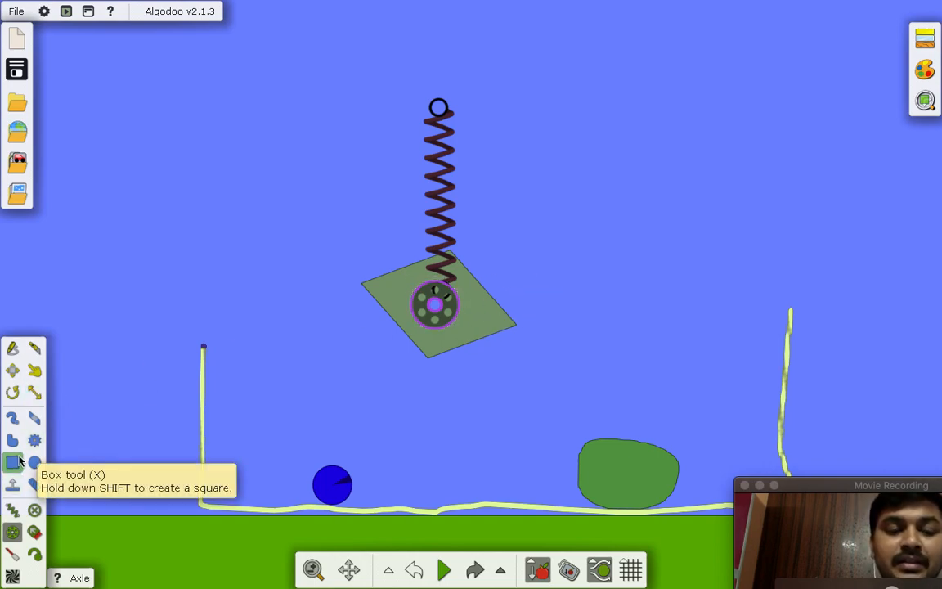
Place a laser in the sky to the left of the spring, shining horizontally across it
left_click(12, 556)
left_click(151, 477)
left_click_drag(155, 468, 160, 163)
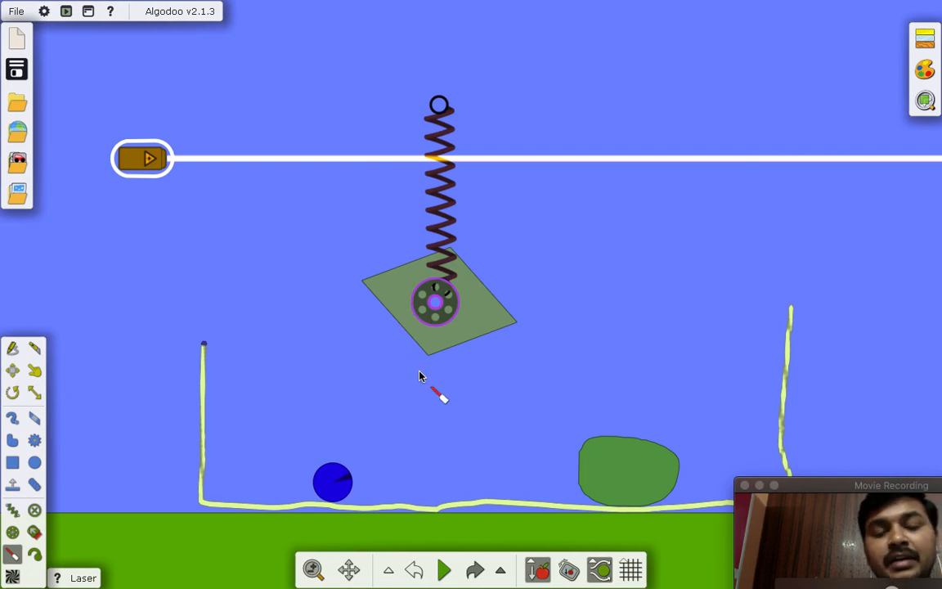
Start the simulation and place a second laser on the hanging box, pointing downward
left_click(446, 575)
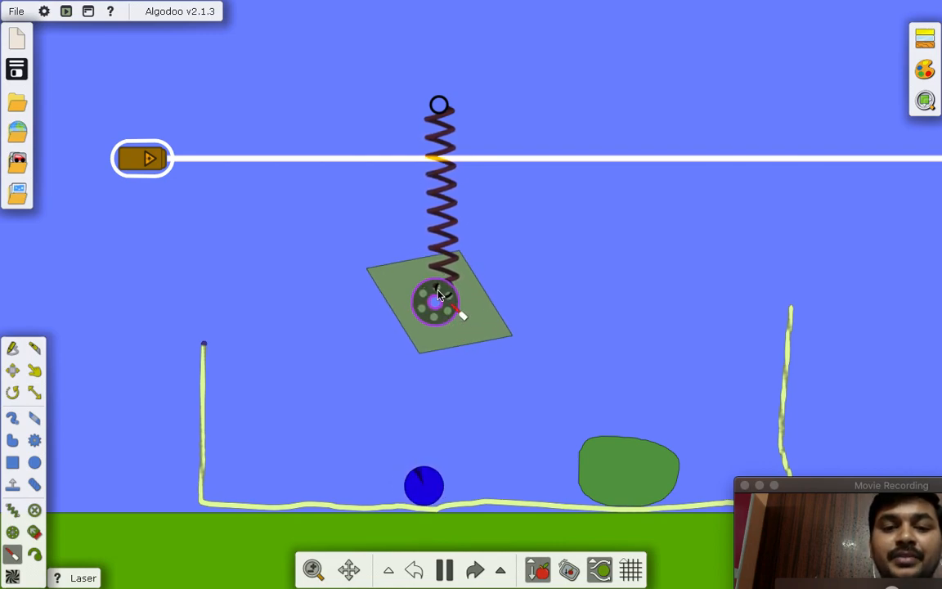
left_click_drag(457, 335, 437, 361)
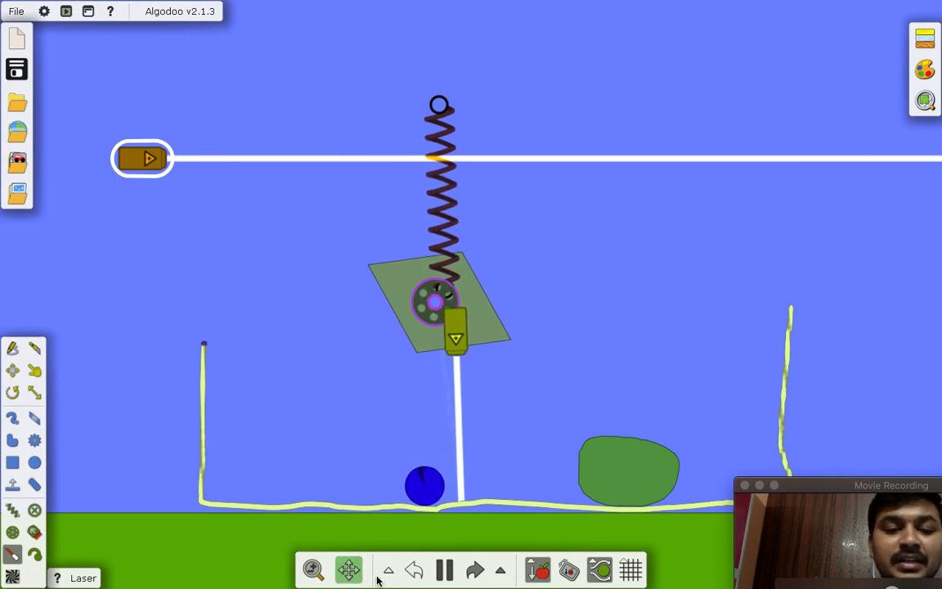
Move the hanging box downward and pull the axle off it, leaving the box to swing on its spring
left_click(13, 371)
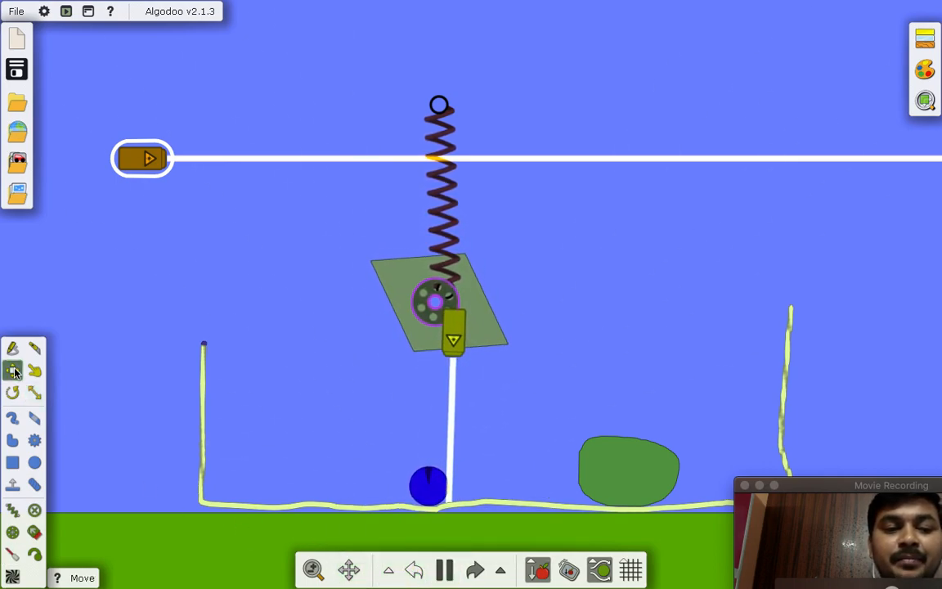
left_click_drag(409, 318, 412, 360)
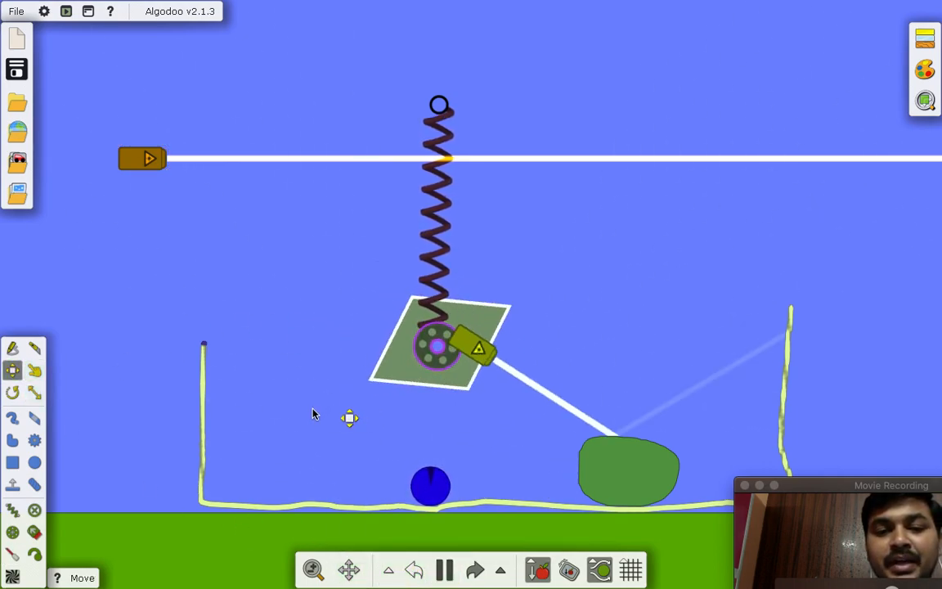
left_click_drag(436, 347, 341, 408)
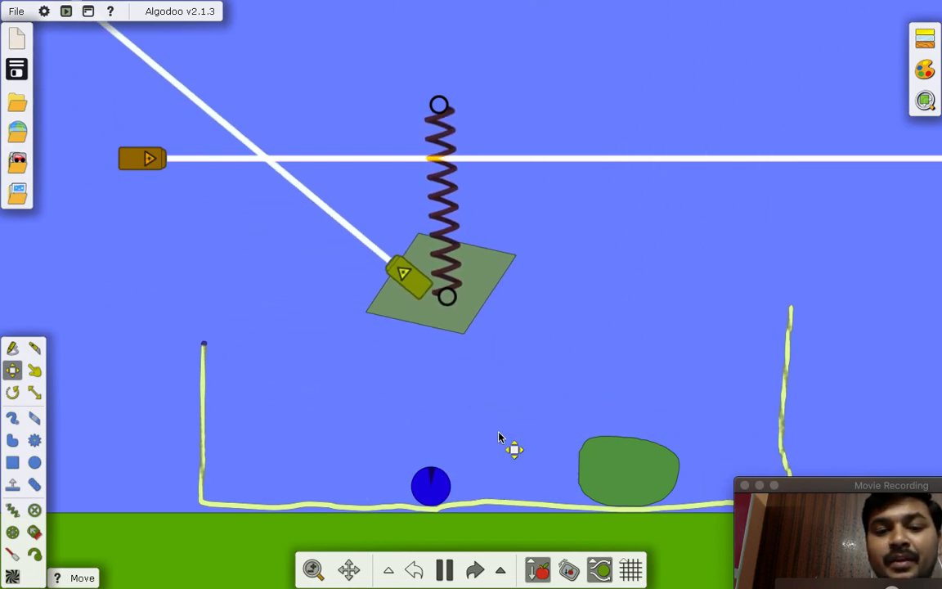
scroll(448, 312, "up", 1)
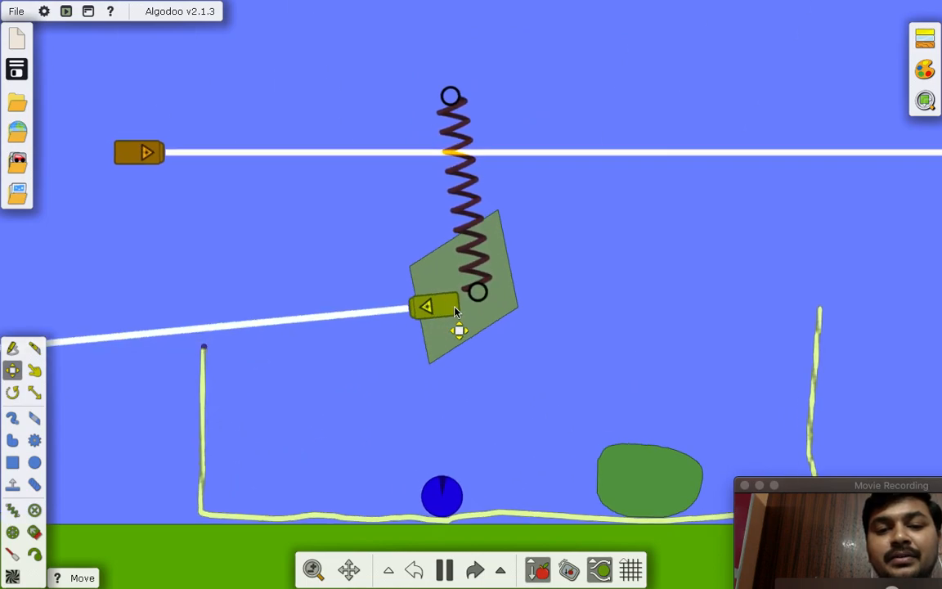
scroll(452, 311, "up", 1)
scroll(467, 309, "down", 3)
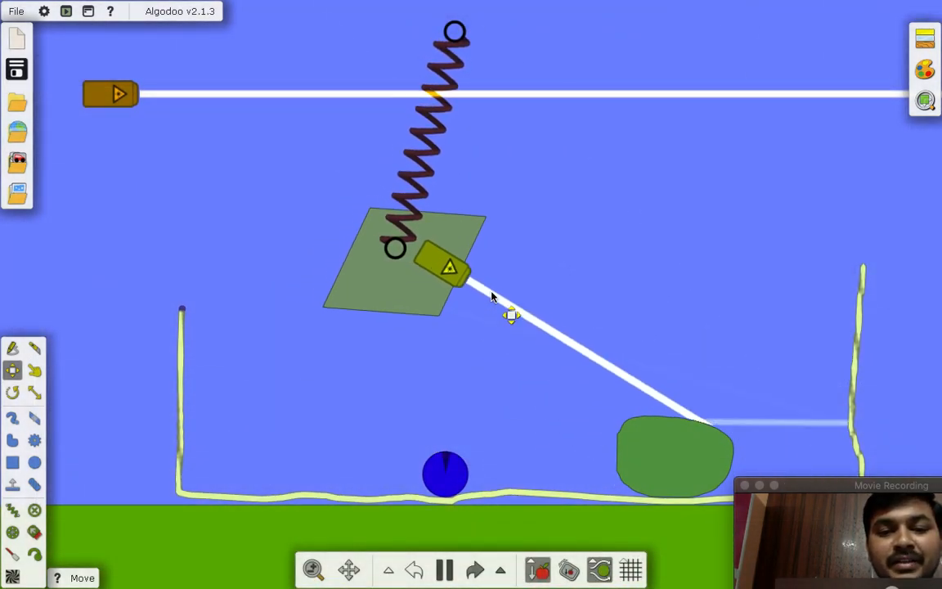
Pause the running simulation and create a new scene with the Default palette
scroll(492, 296, "up", 3)
scroll(492, 296, "down", 3)
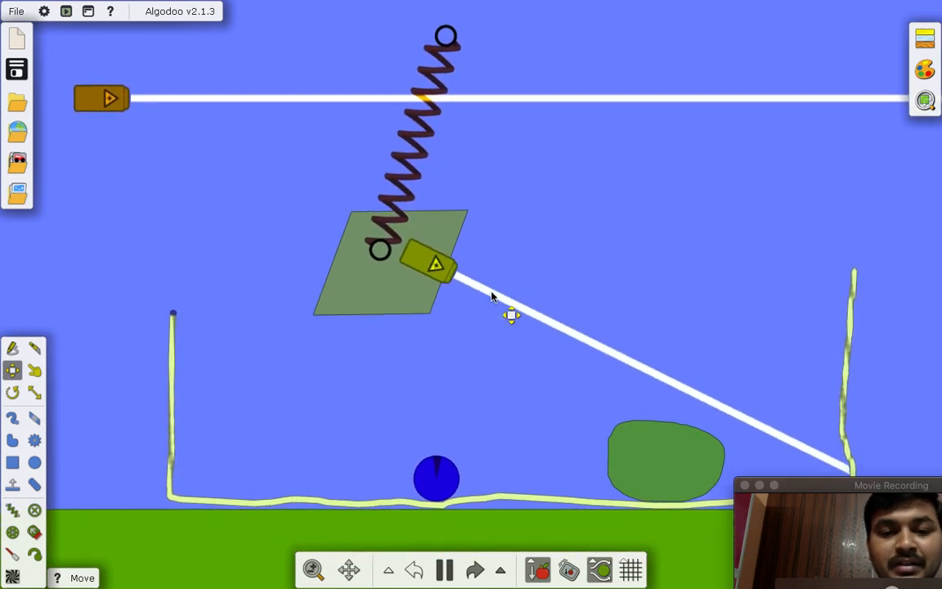
scroll(492, 296, "down", 3)
scroll(491, 296, "up", 2)
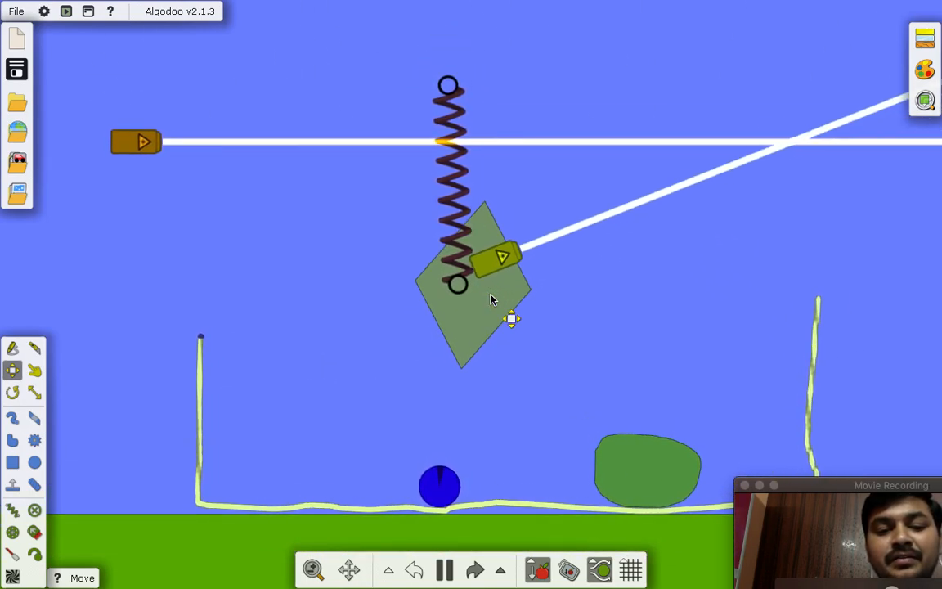
left_click(436, 571)
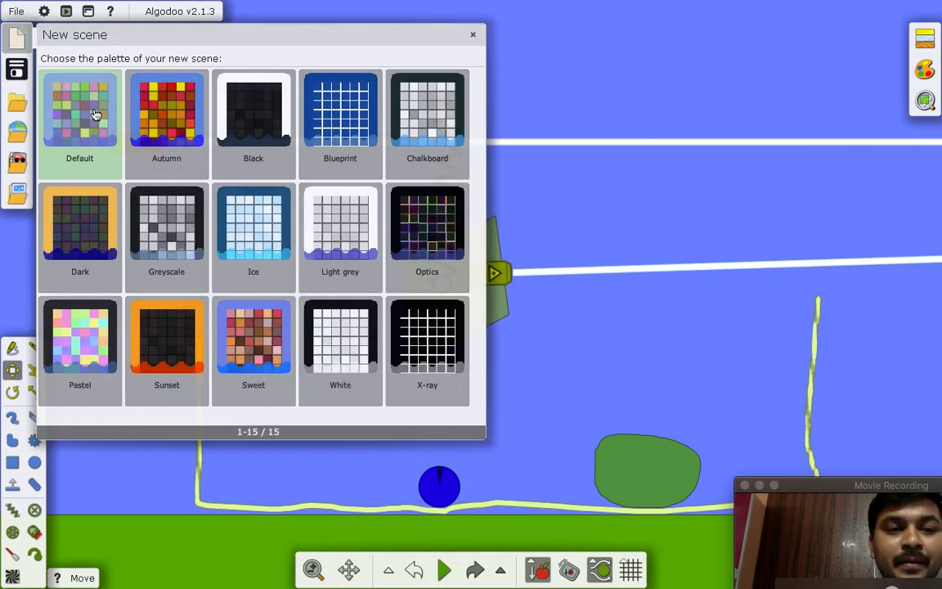
left_click(93, 112)
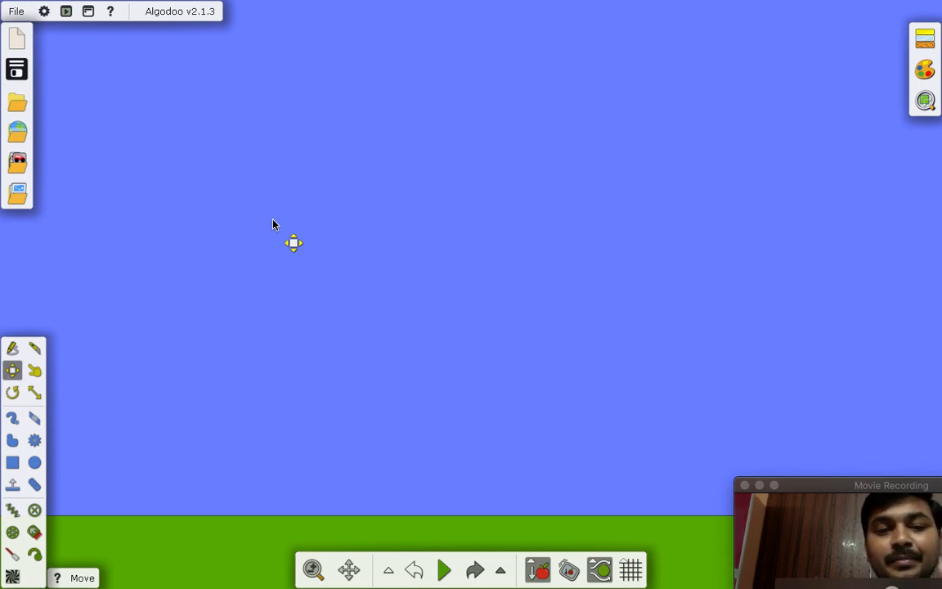
Draw a small circle in the sky, well above the ground, and get ready to move it with the Move tool
left_click(35, 463)
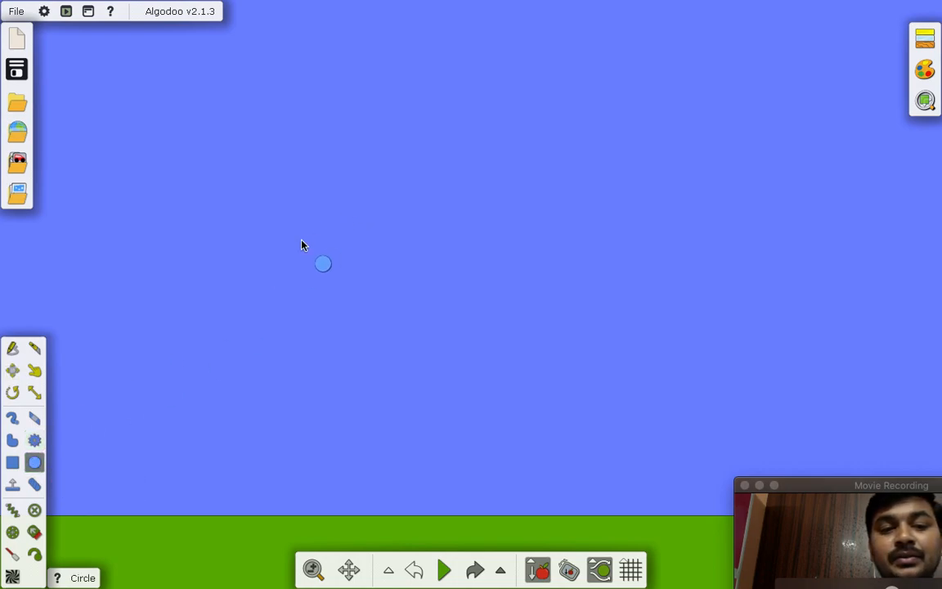
left_click_drag(279, 226, 306, 235)
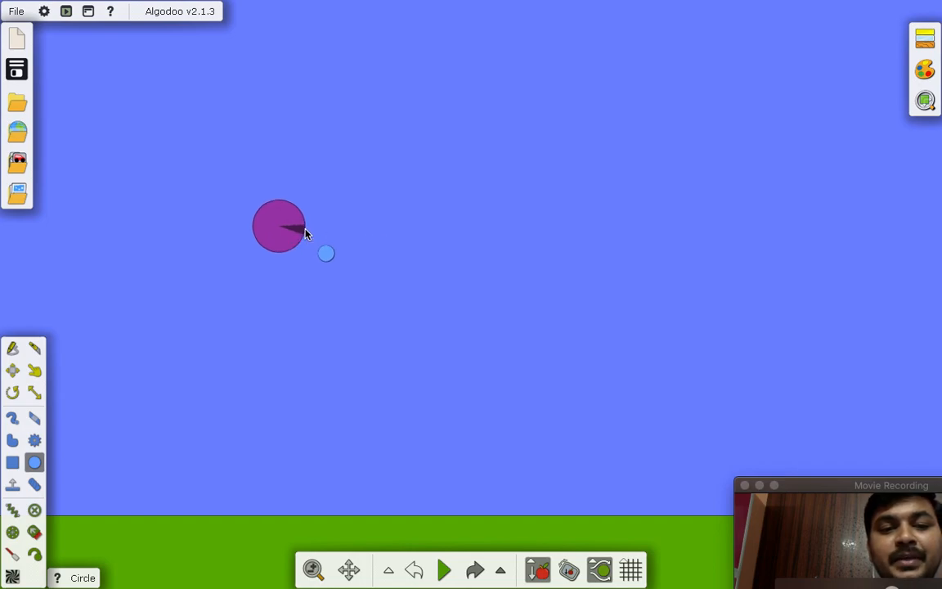
left_click(13, 369)
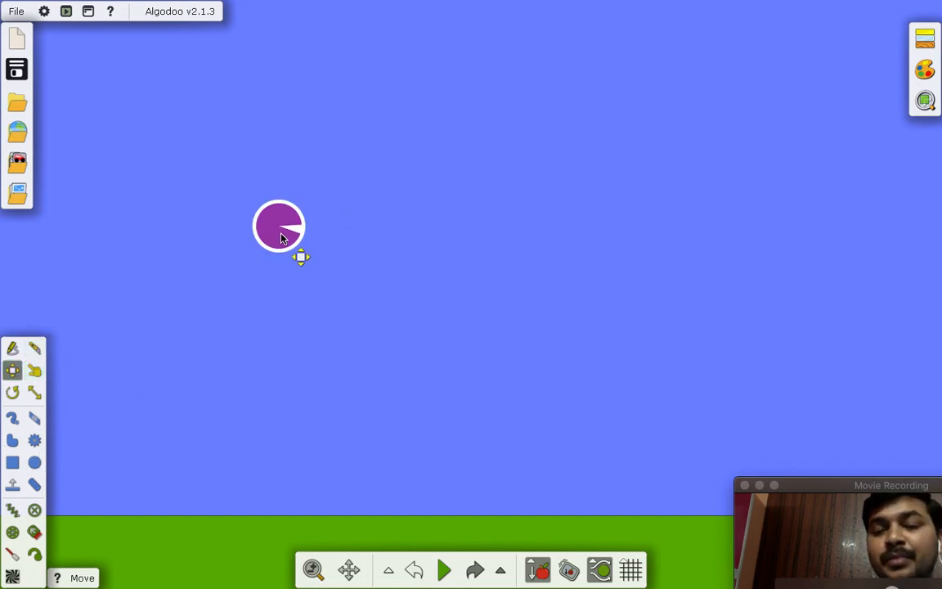
Try Steel, Wood and Stone as the circle's material and settle on Steel
left_click(925, 36)
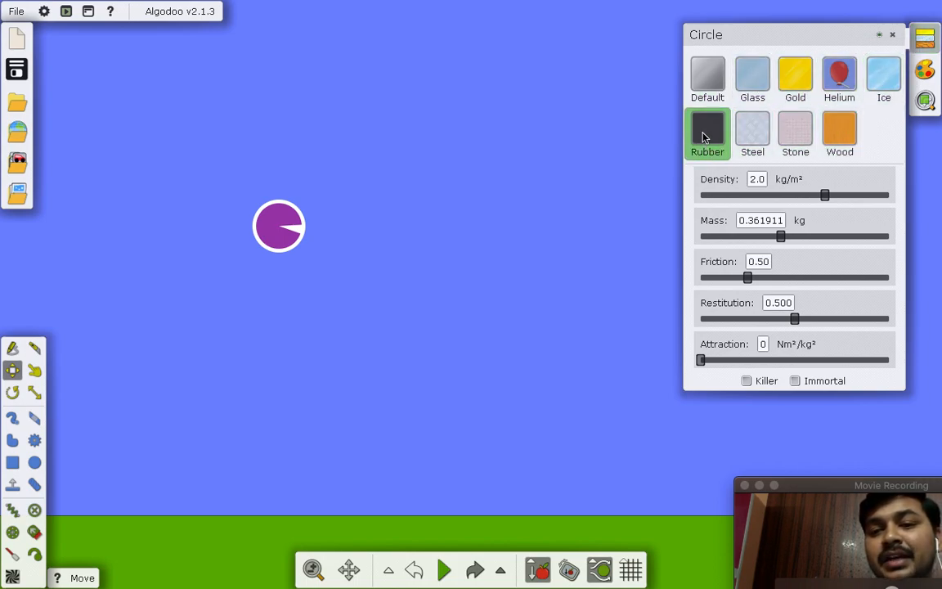
left_click(755, 131)
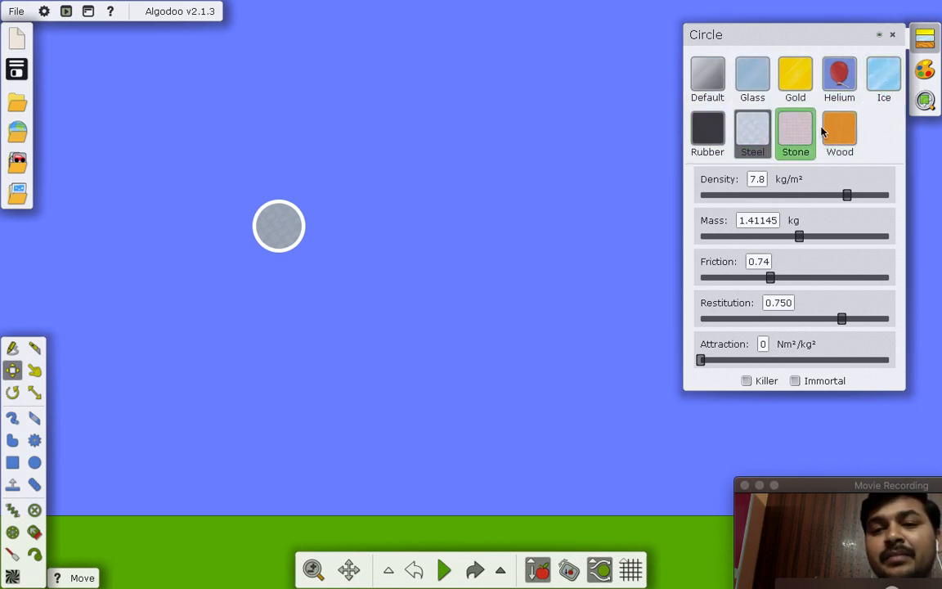
left_click(847, 130)
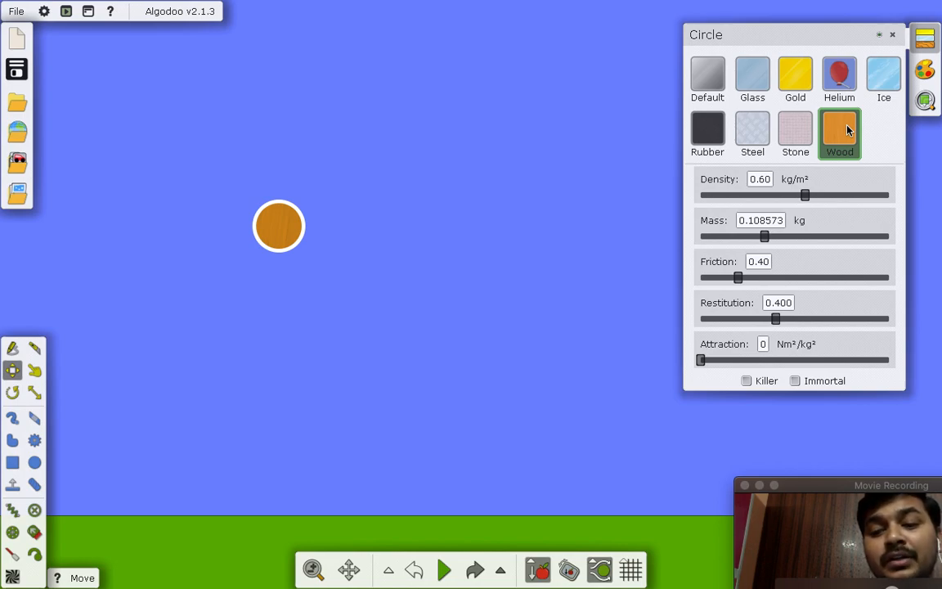
left_click(789, 130)
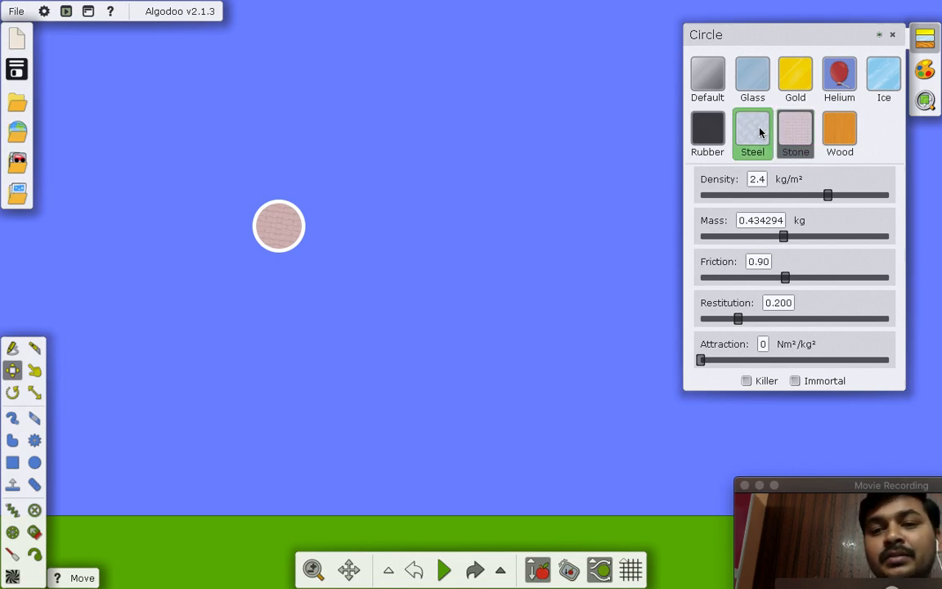
left_click(760, 132)
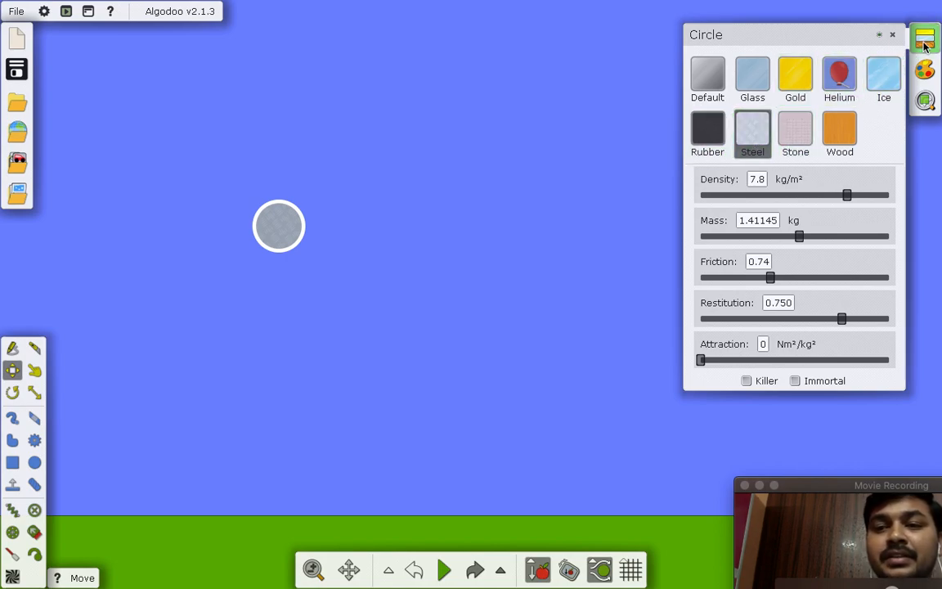
left_click(923, 37)
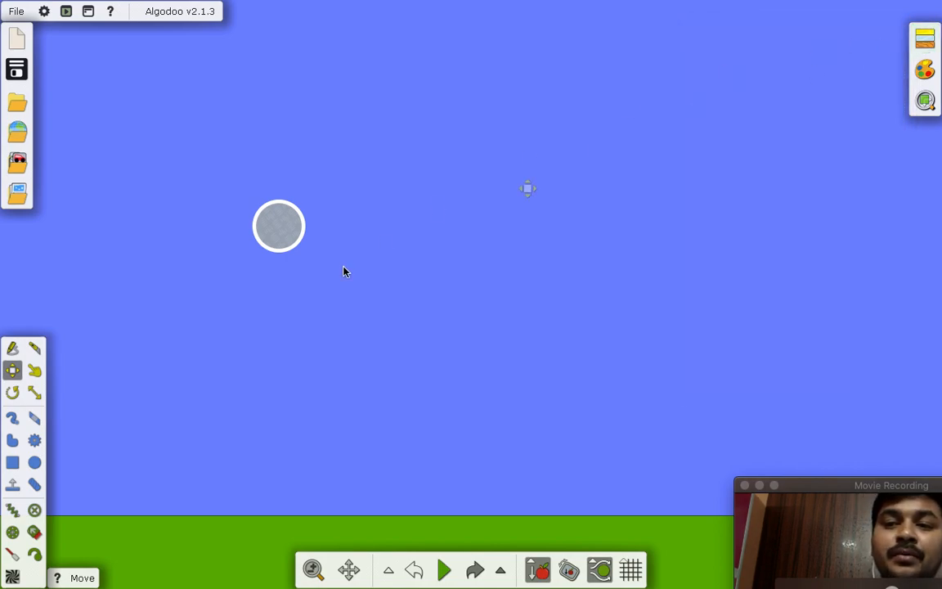
Hang the steel circle on a nearly vertical rope from its upper edge to a point high in the sky, and start the simulation
left_click(33, 483)
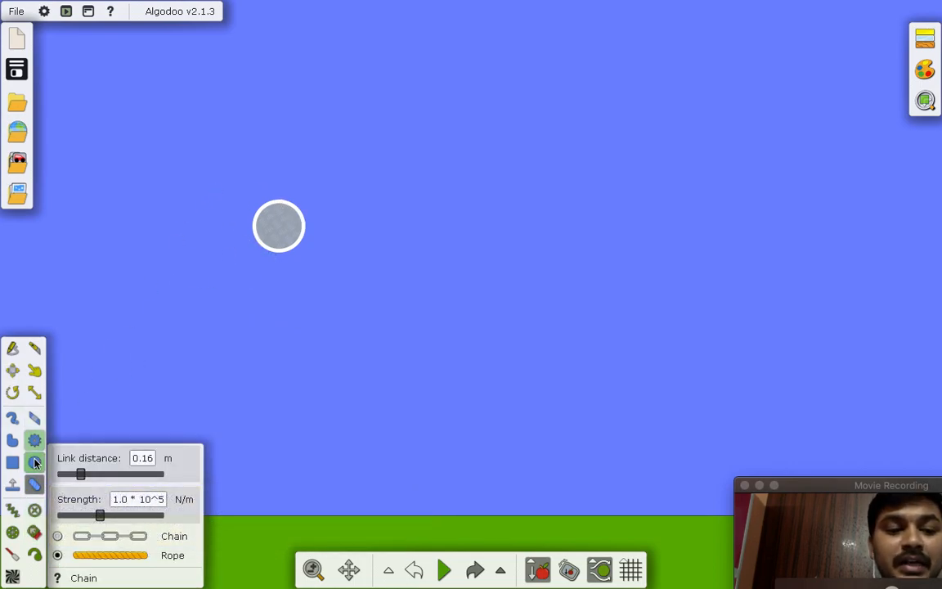
left_click_drag(278, 203, 272, 35)
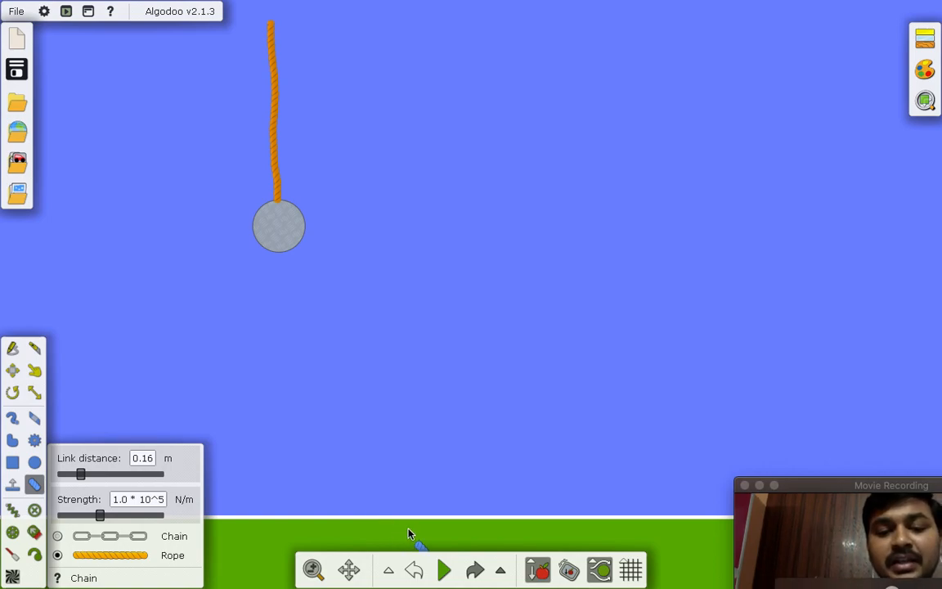
left_click(444, 571)
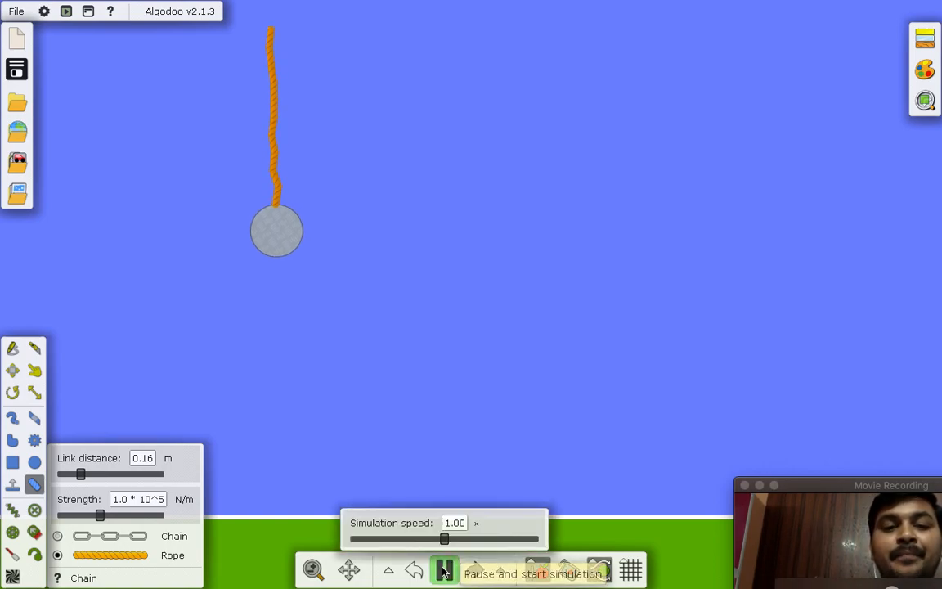
Pull the hanging circle sideways with the Drag tool and release it to swing as a pendulum
left_click(15, 374)
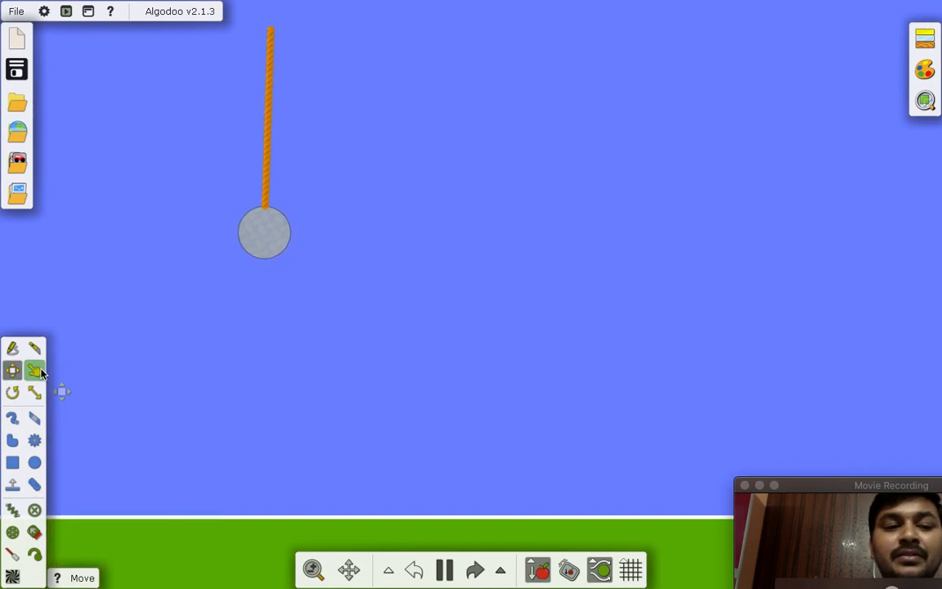
left_click(35, 372)
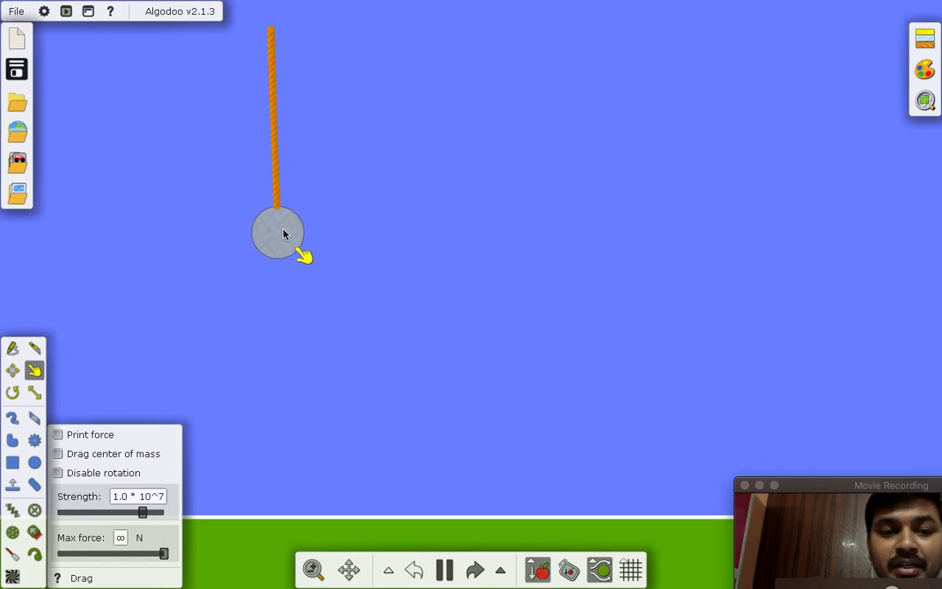
left_click_drag(289, 233, 326, 224)
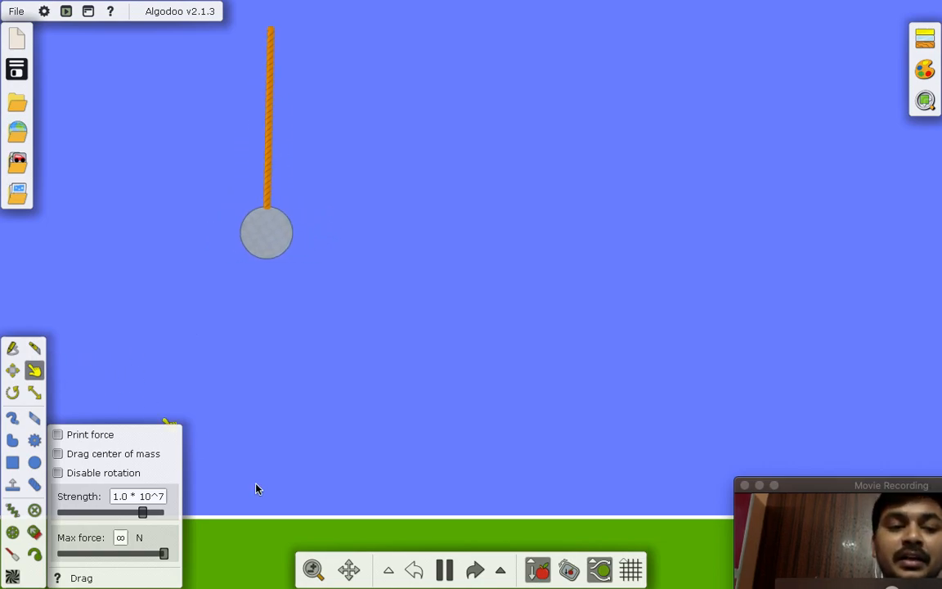
Pause the simulation and turn on the velocity, momentum and force vectors for the swinging circle
left_click(444, 570)
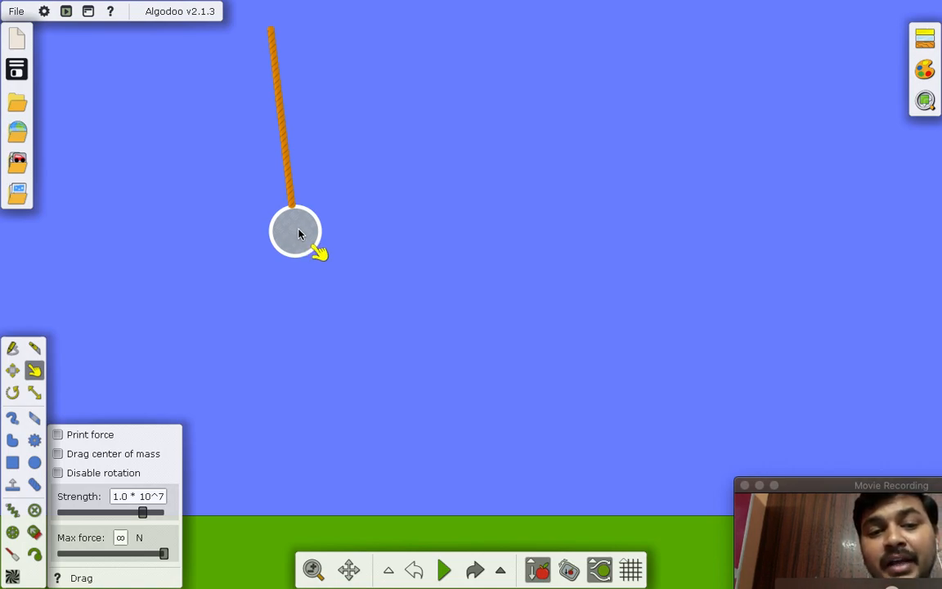
right_click(293, 233)
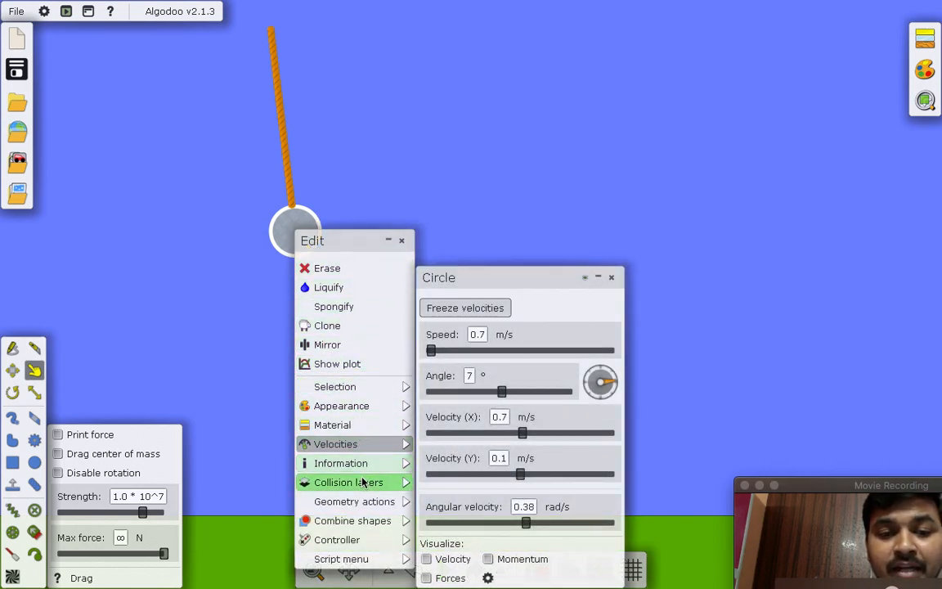
mouse_move(363, 483)
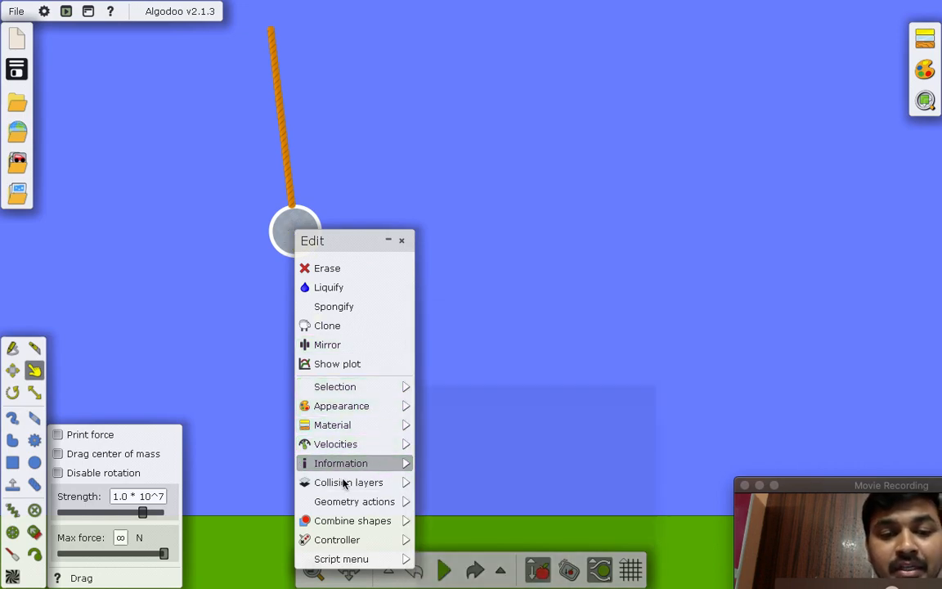
mouse_move(365, 450)
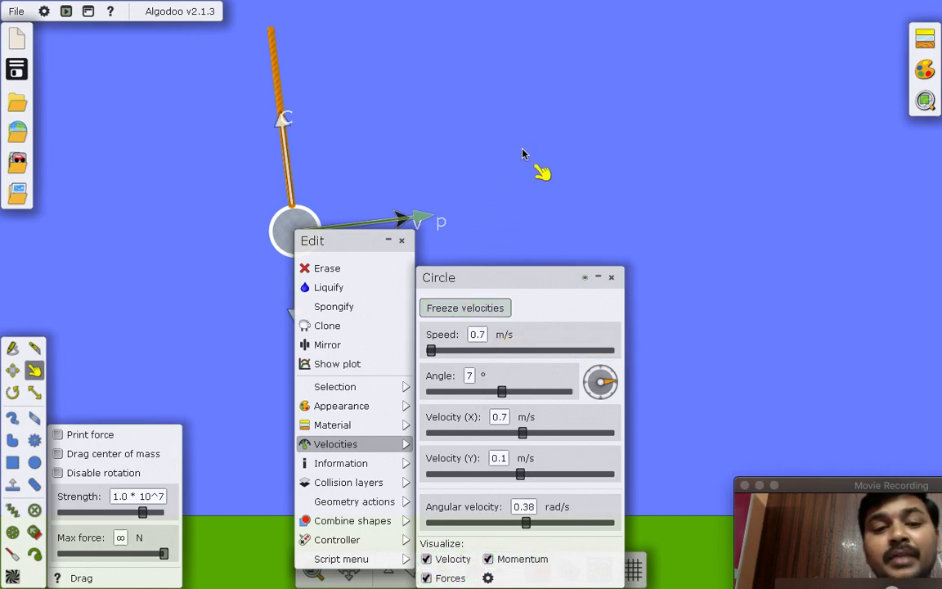
left_click(483, 152)
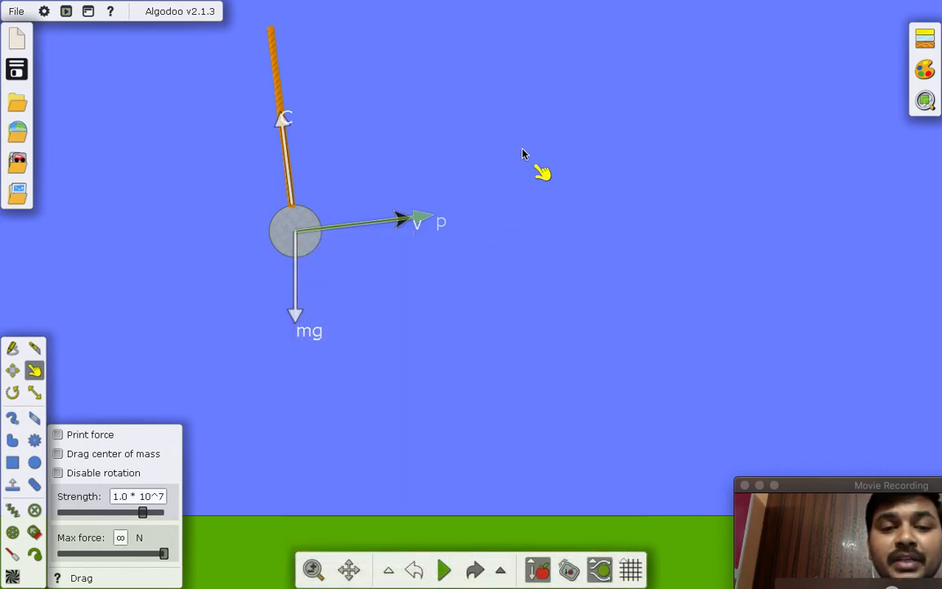
Run the simulation to examine the circle's vectors during the swing, and pause it again
left_click(446, 569)
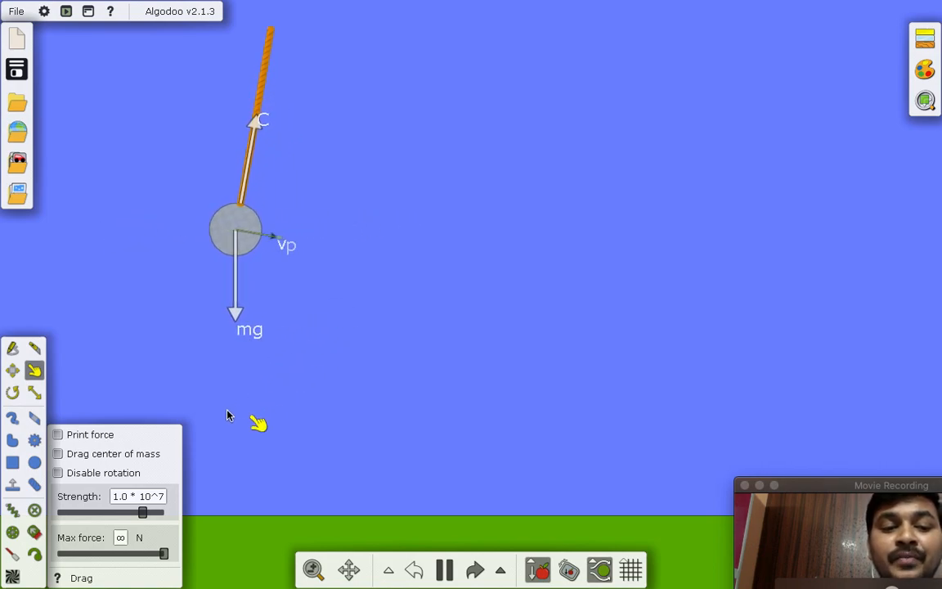
left_click(12, 370)
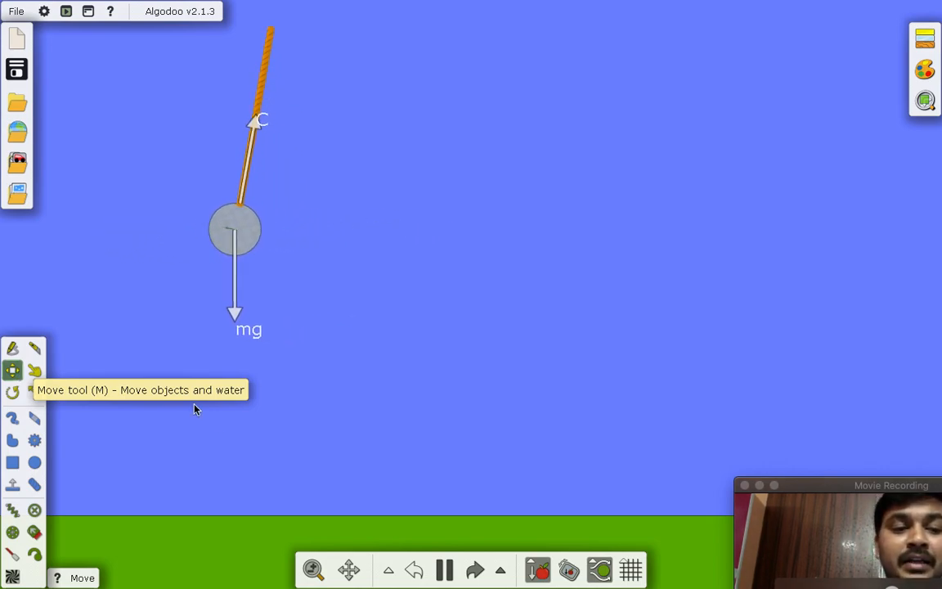
left_click(444, 571)
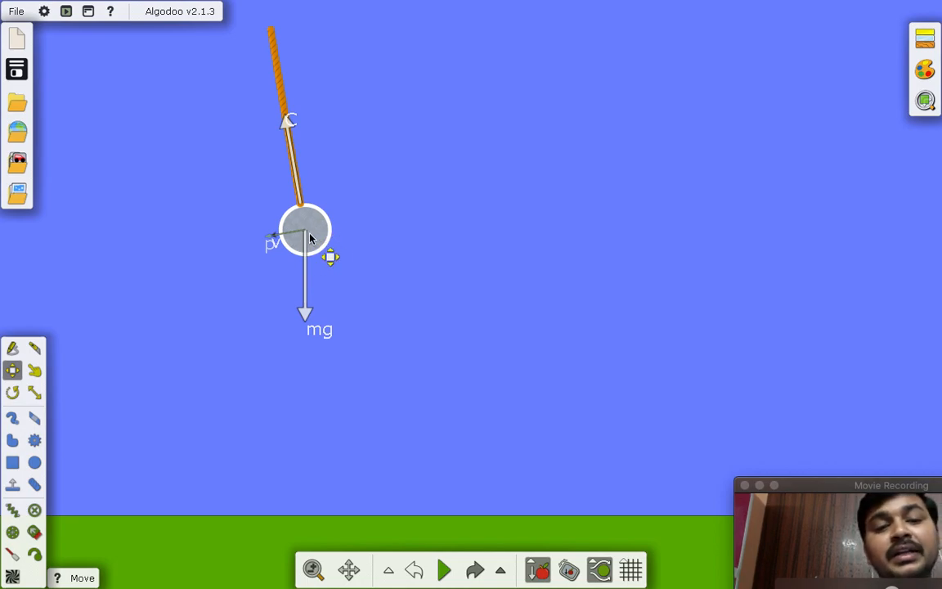
Show the circle's Speed / Time plot beside the pendulum and run the simulation to trace the curve
right_click(311, 220)
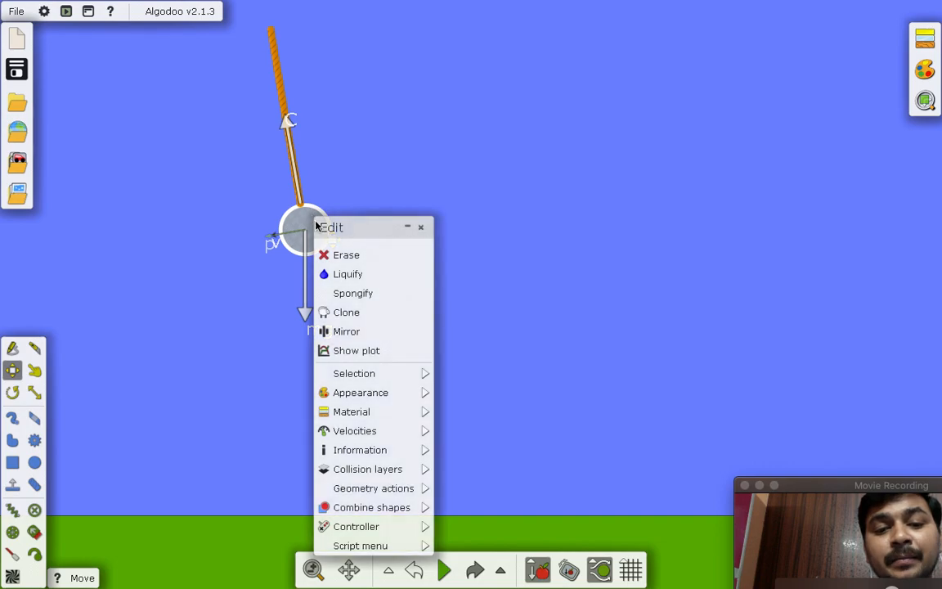
left_click(357, 352)
left_click_drag(400, 148, 556, 86)
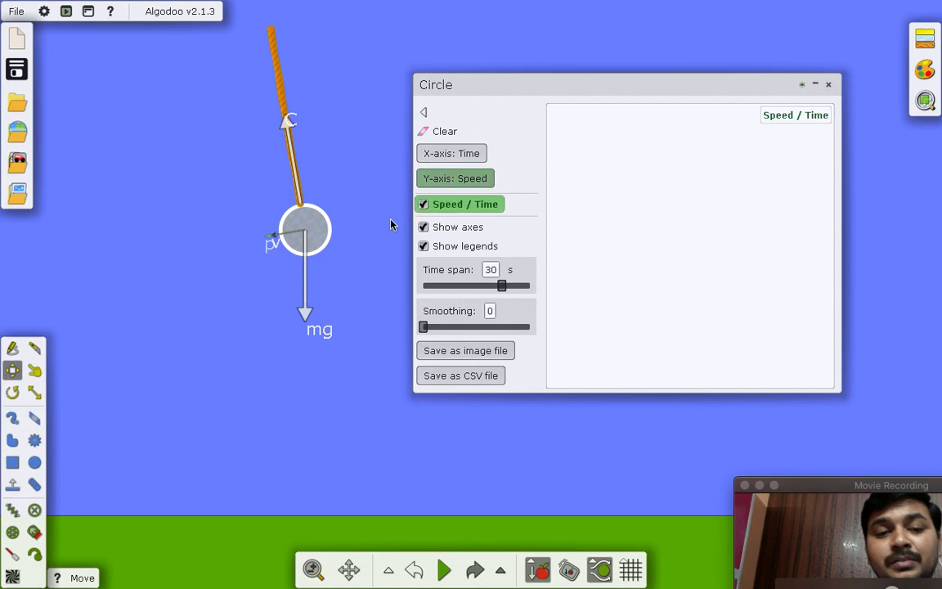
left_click(444, 570)
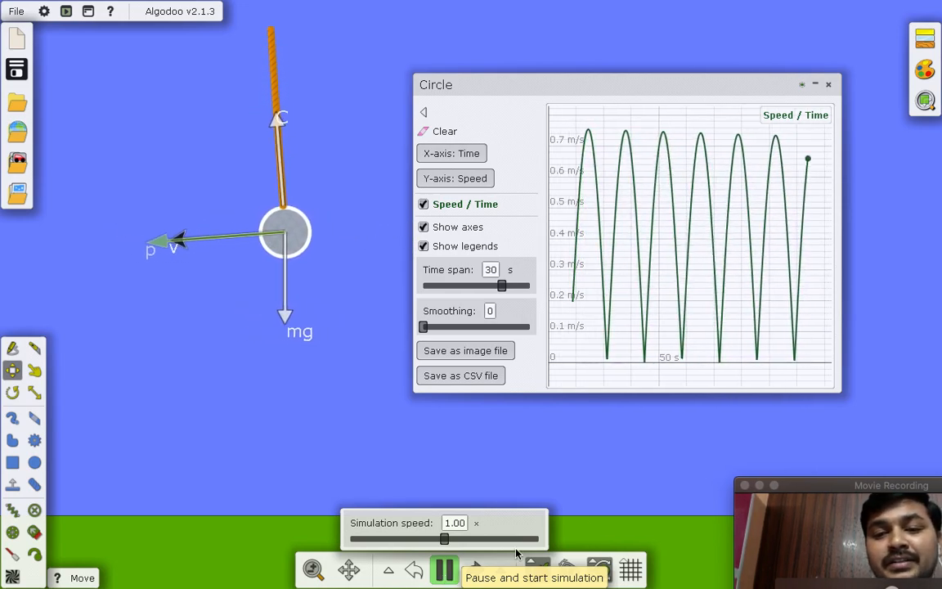
mouse_move(588, 361)
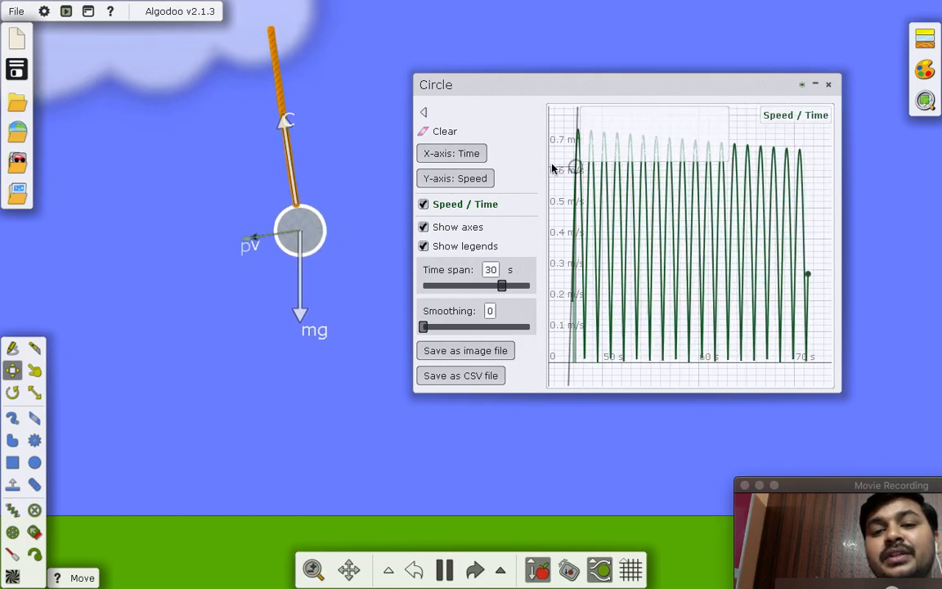
Change the plot's Y-axis from Speed to Velocity (x) and examine the curve being traced
left_click(464, 178)
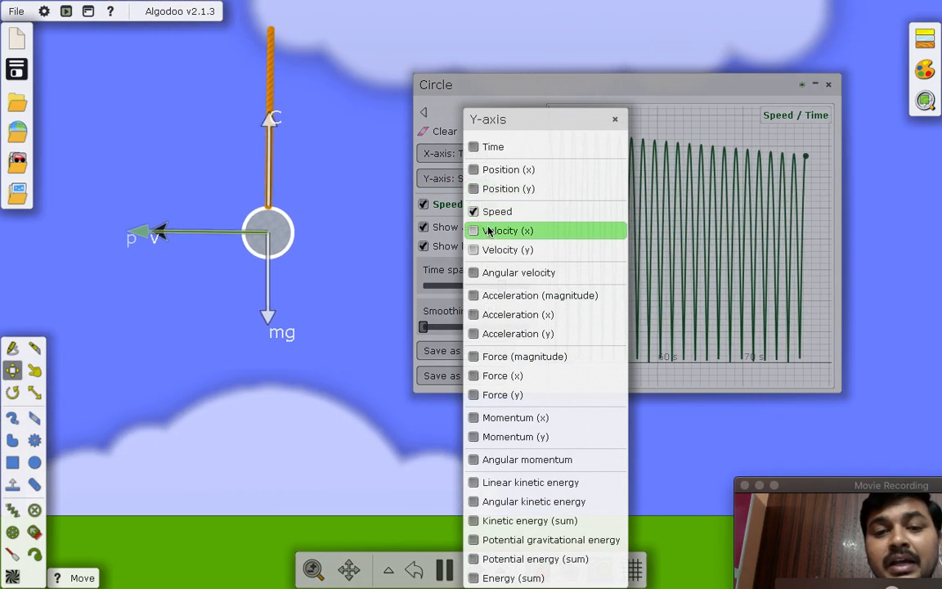
left_click(490, 231)
left_click(480, 213)
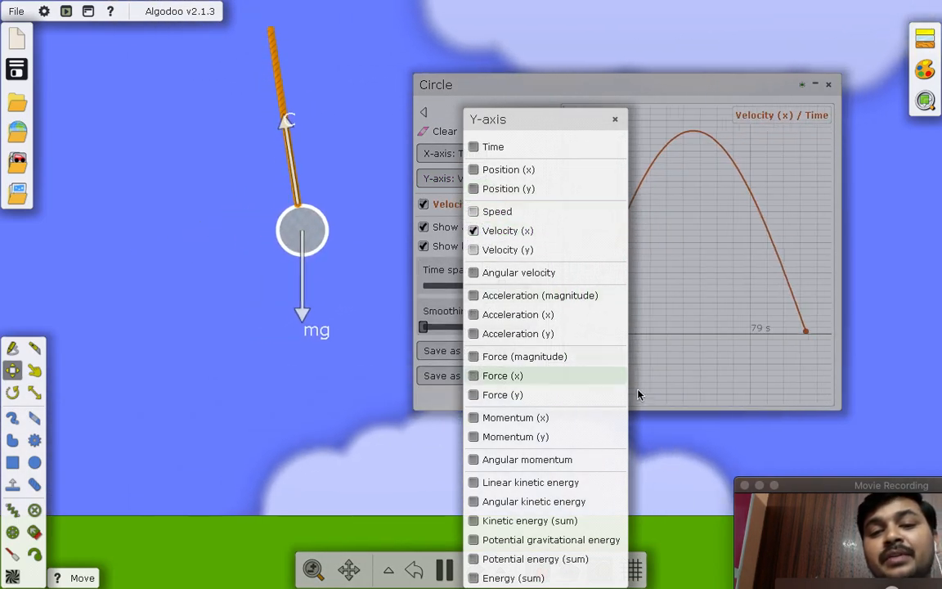
left_click(678, 463)
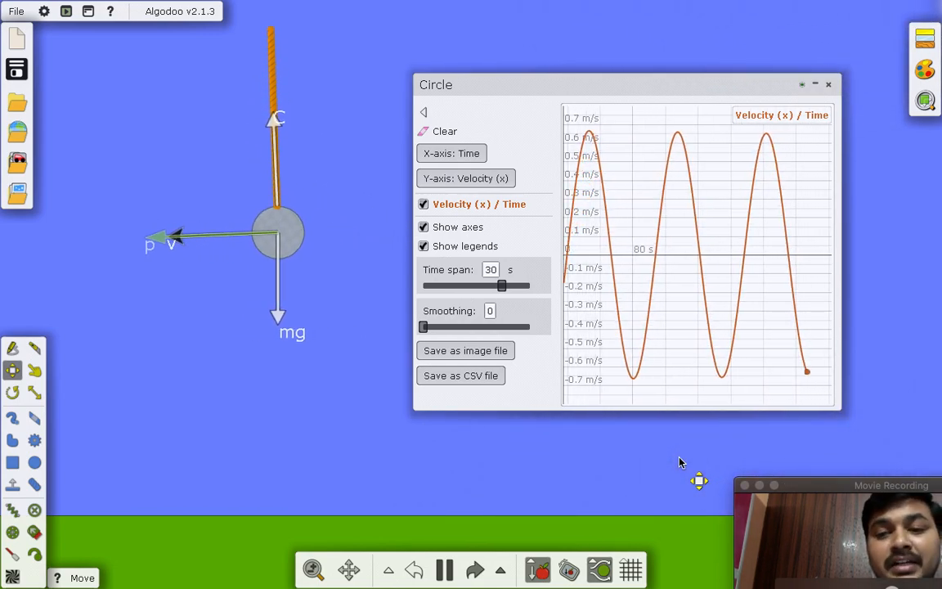
mouse_move(619, 333)
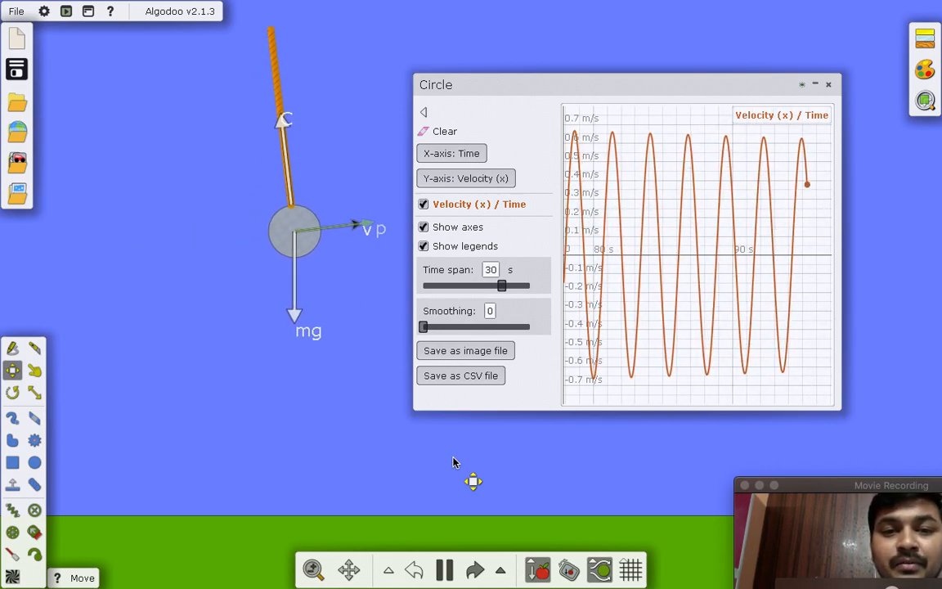
Set the plot's X-axis to Position (x) and examine the Velocity (x) / Position (x) curve being traced
left_click(459, 155)
left_click(490, 171)
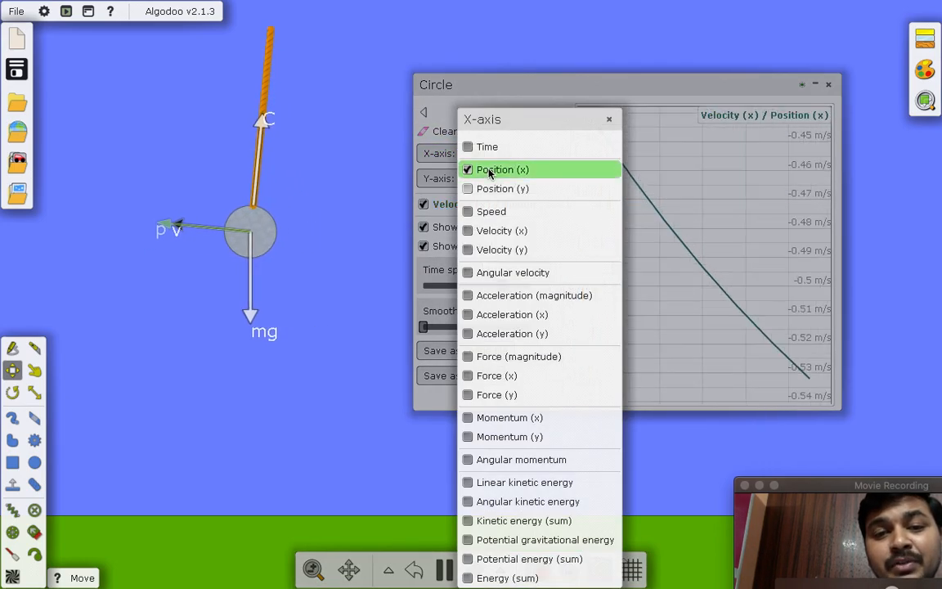
left_click(393, 454)
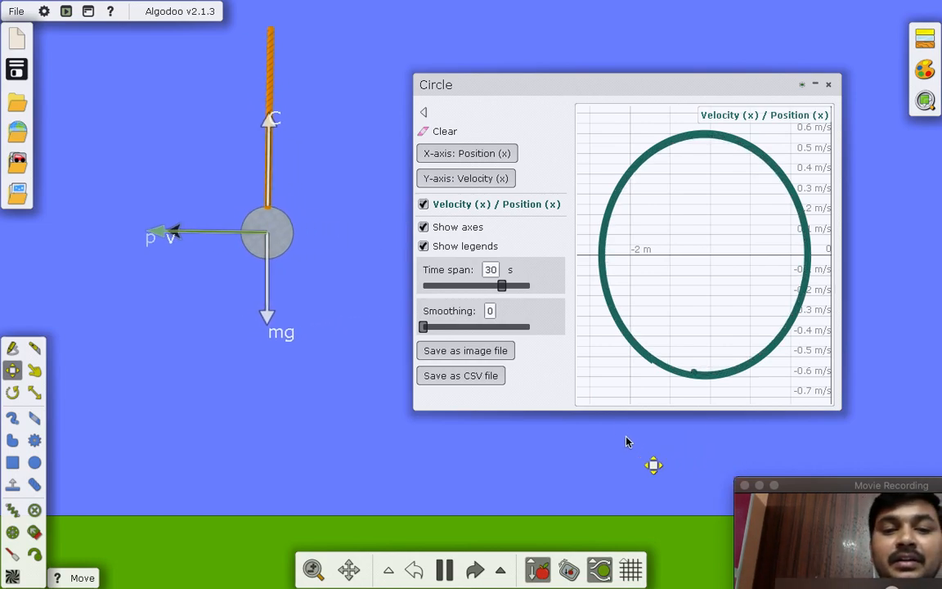
Return the plot's X-axis to Time and set its Y-axis to Force (magnitude) to trace the circle's force
left_click(471, 155)
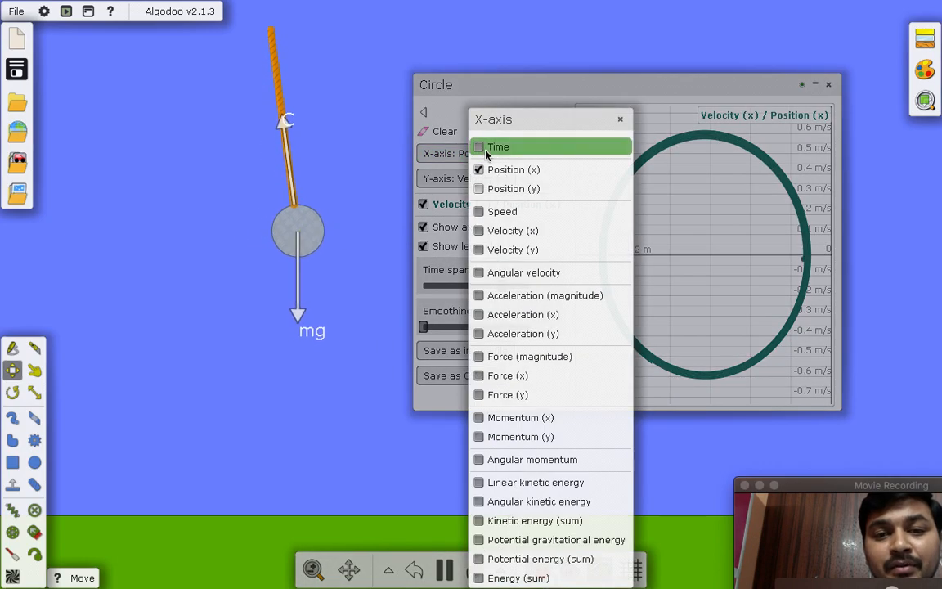
left_click(483, 149)
left_click(448, 180)
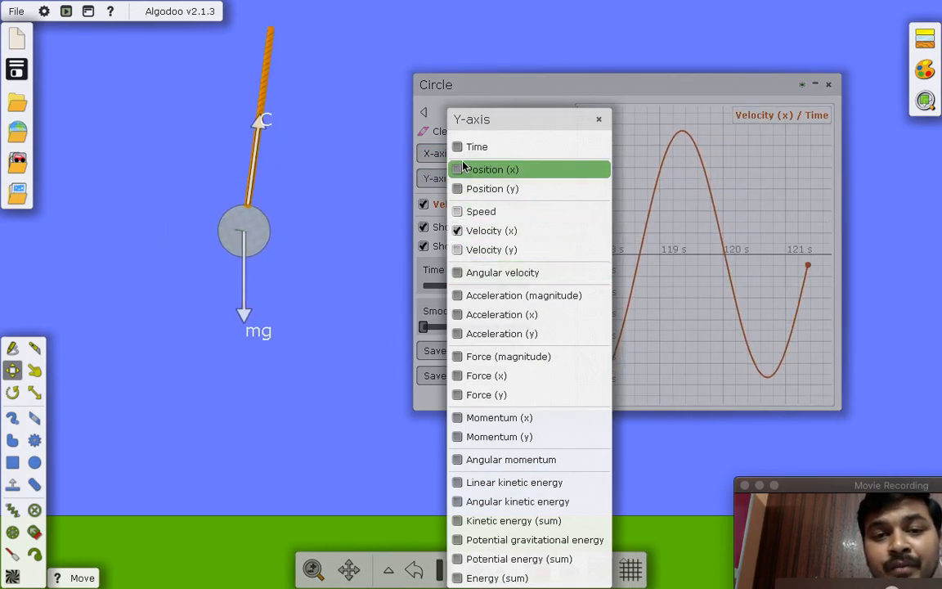
left_click(463, 357)
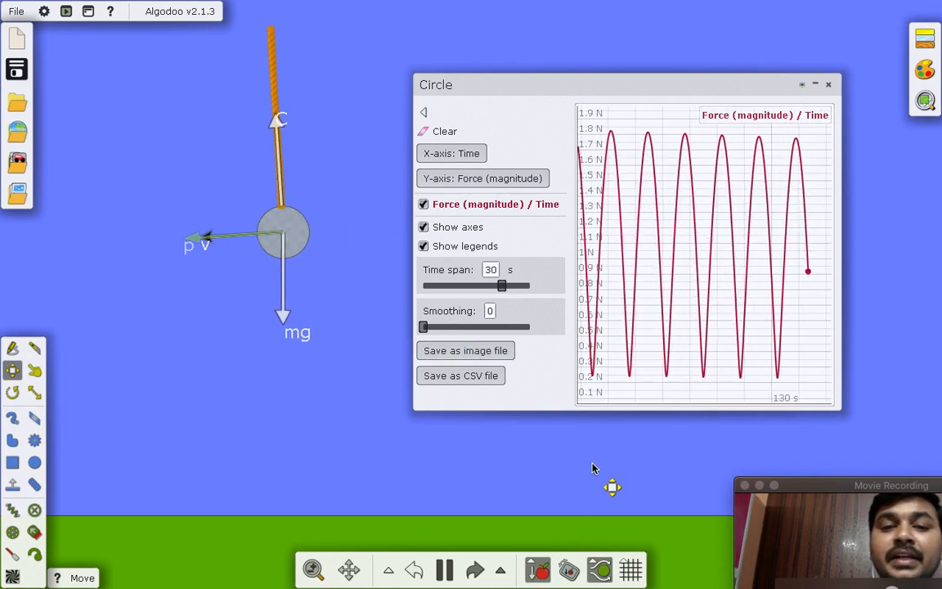
Set the plot's X-axis to Velocity (x) and its Y-axis to Momentum (x), and examine the resulting graph
left_click(463, 157)
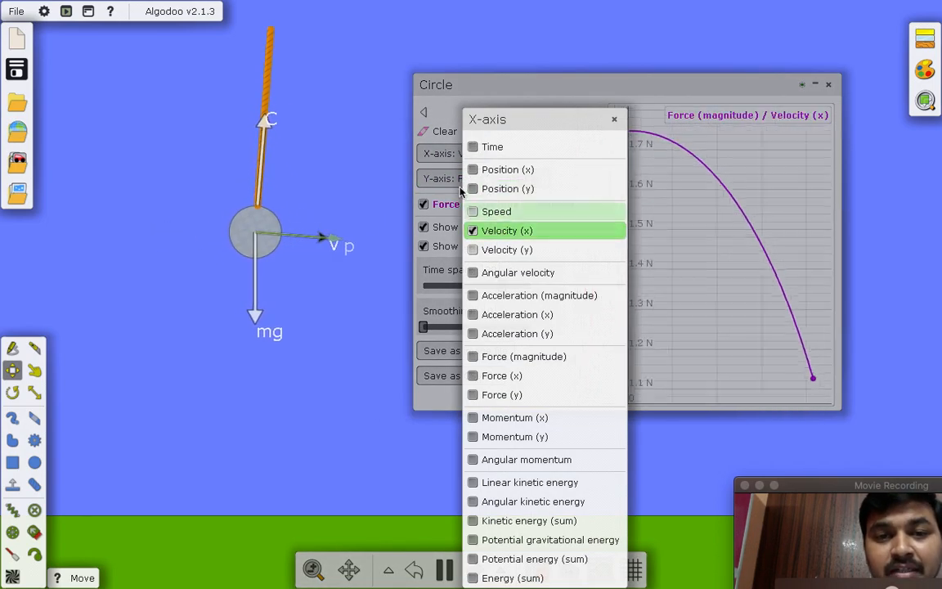
left_click(448, 182)
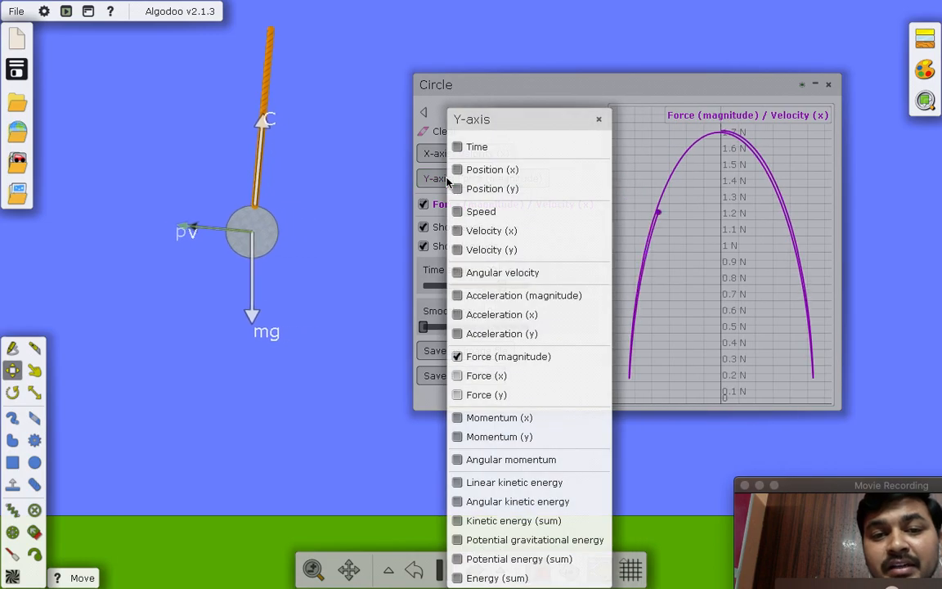
left_click(477, 359)
left_click(473, 418)
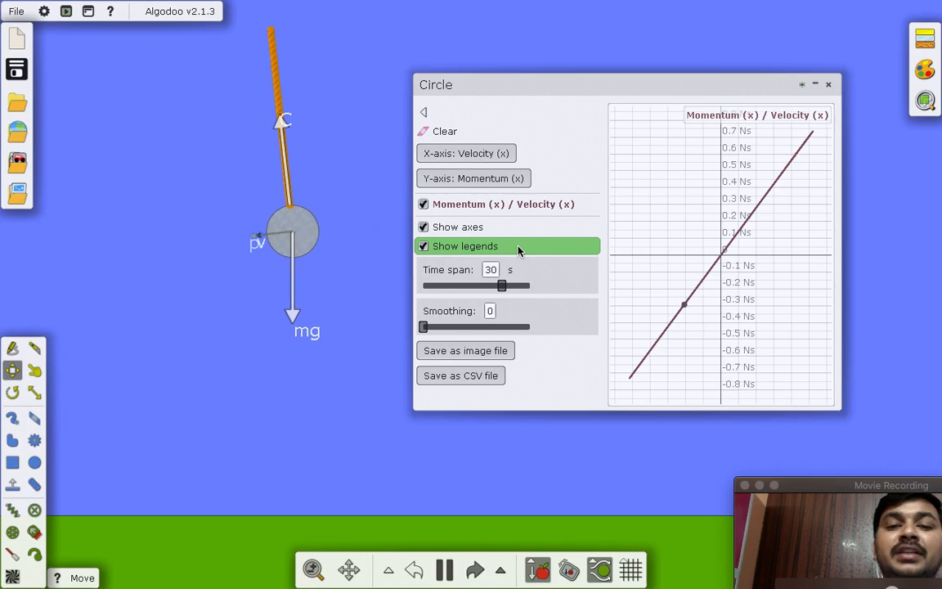
Plot the circle's Momentum (x) against Position (x), examine the traced curve and pause the simulation
left_click(468, 156)
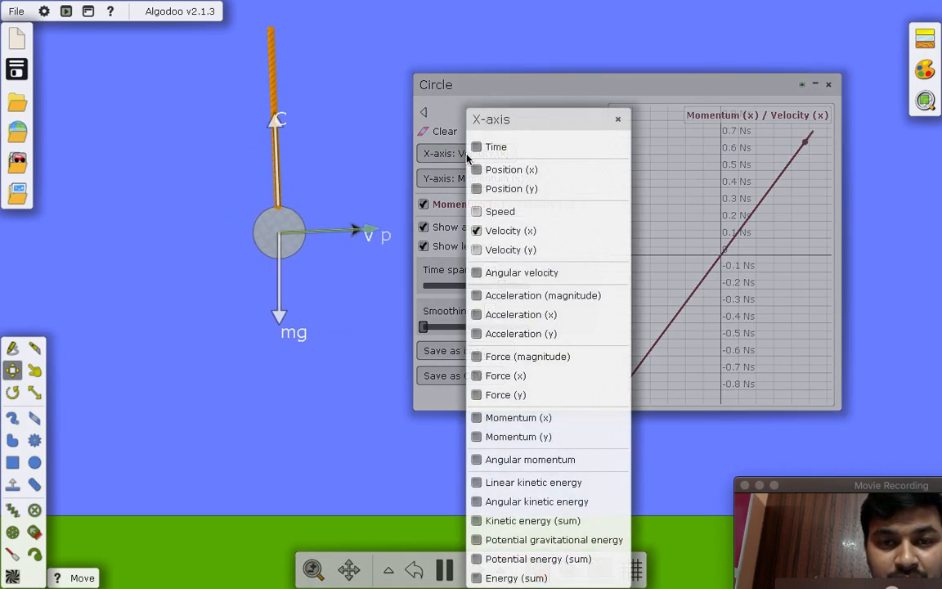
left_click(491, 170)
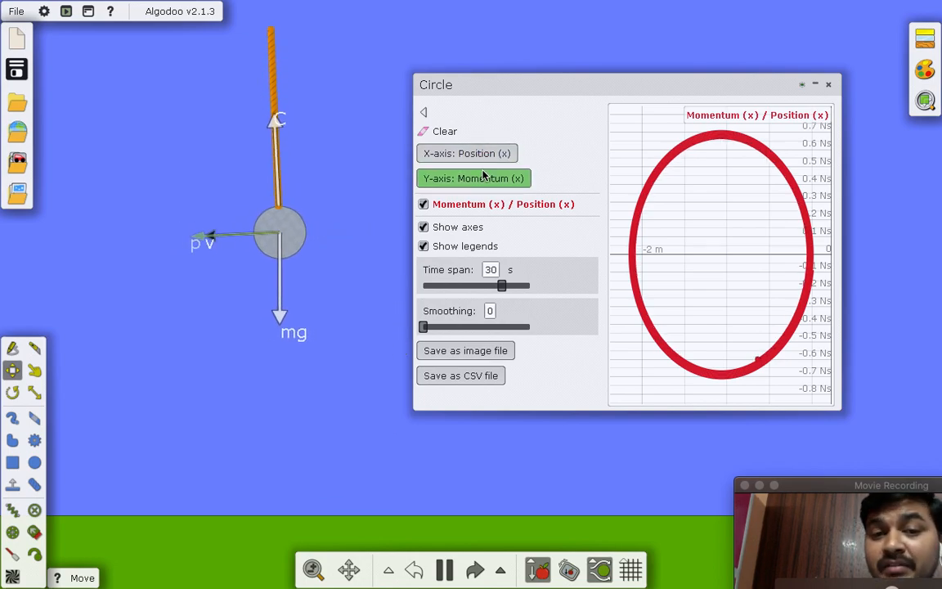
mouse_move(676, 237)
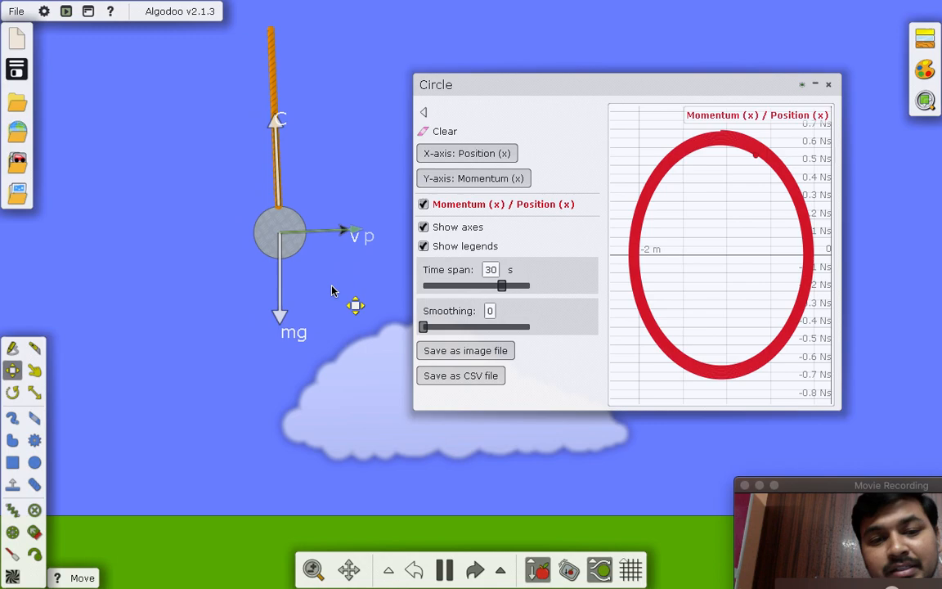
left_click(444, 570)
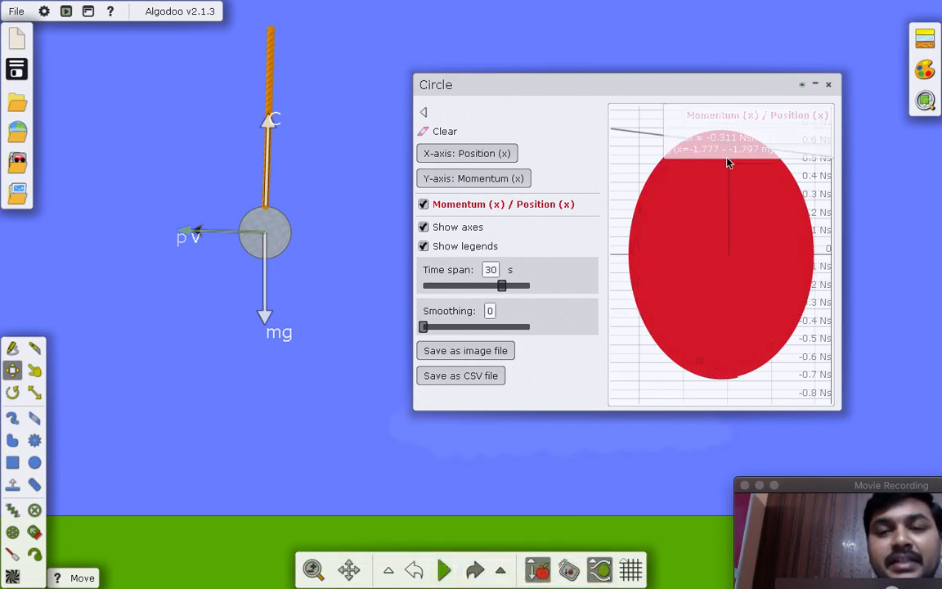
Close the circle's plot, run the pendulum simulation briefly and pause it again
left_click(829, 85)
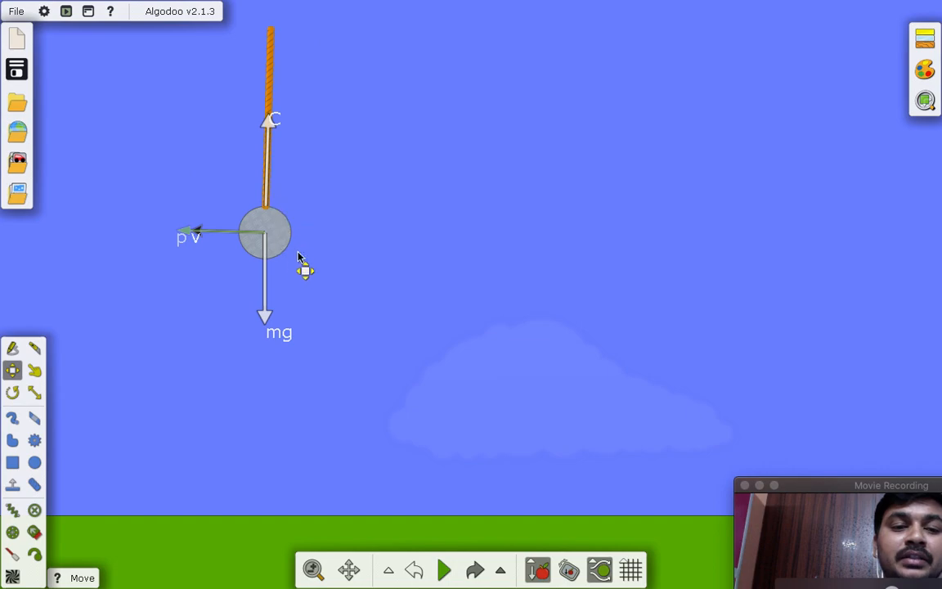
left_click(444, 570)
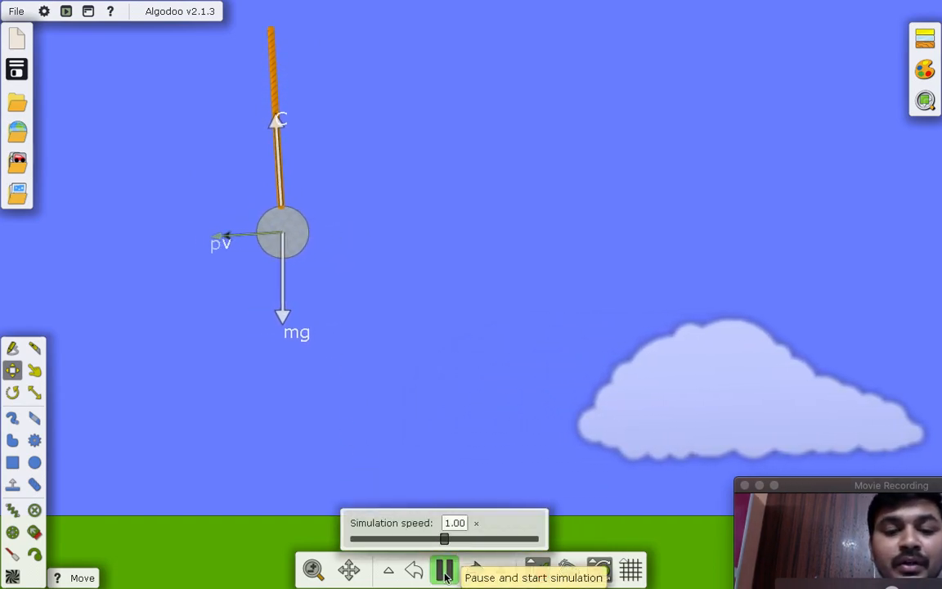
left_click(445, 570)
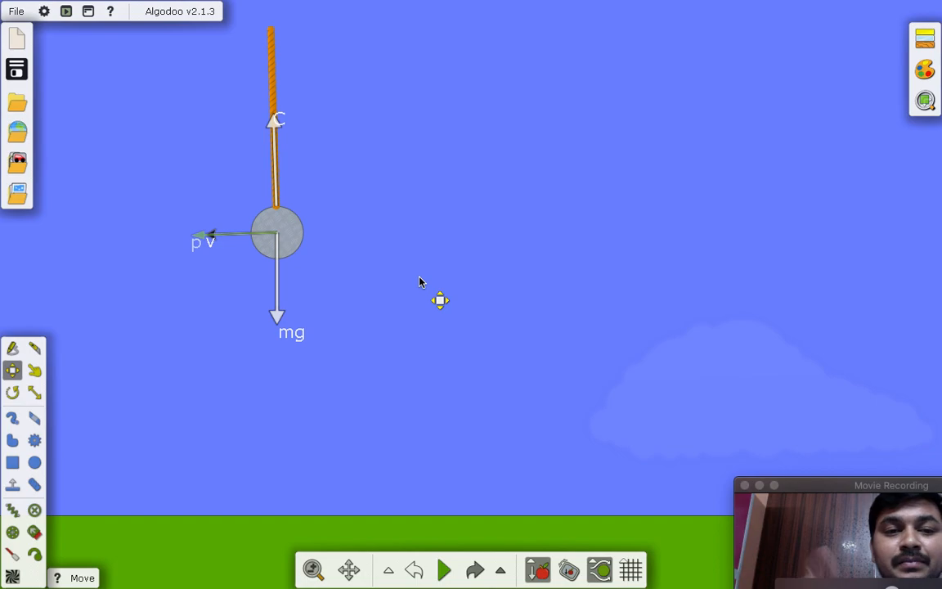
Place a laser below the pendulum with its beam pointing horizontally away from it, and shift it slightly upward
left_click(12, 553)
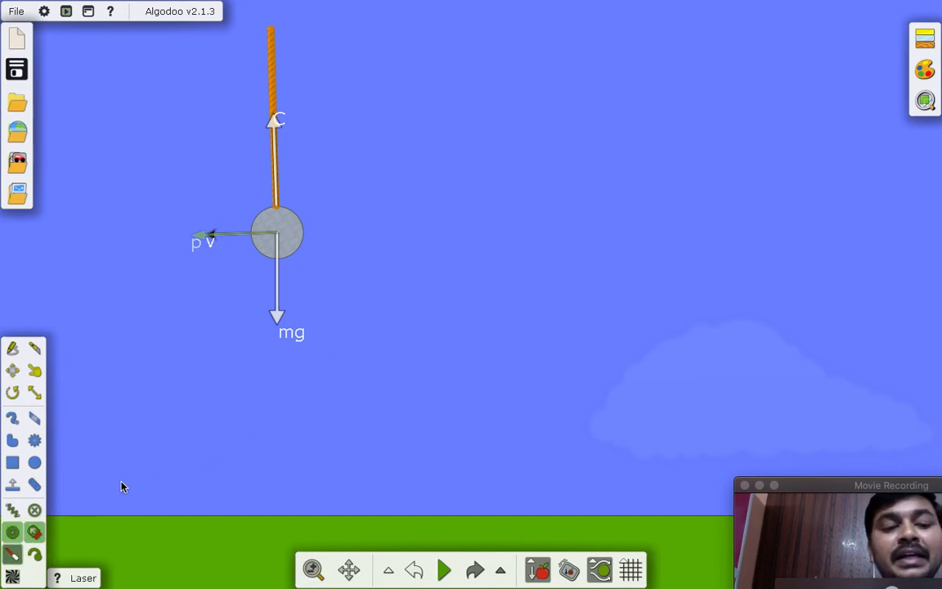
left_click(360, 409)
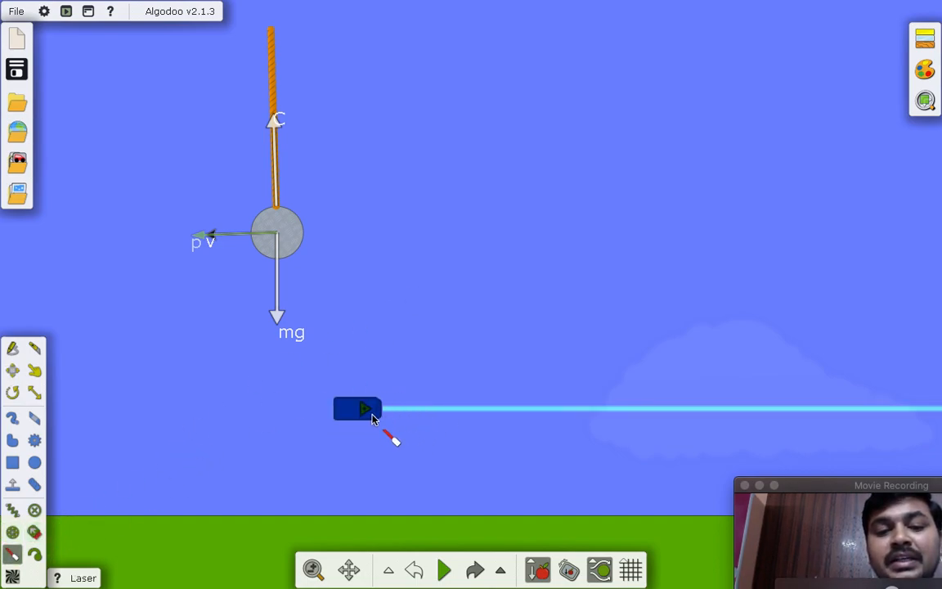
left_click_drag(381, 413, 383, 389)
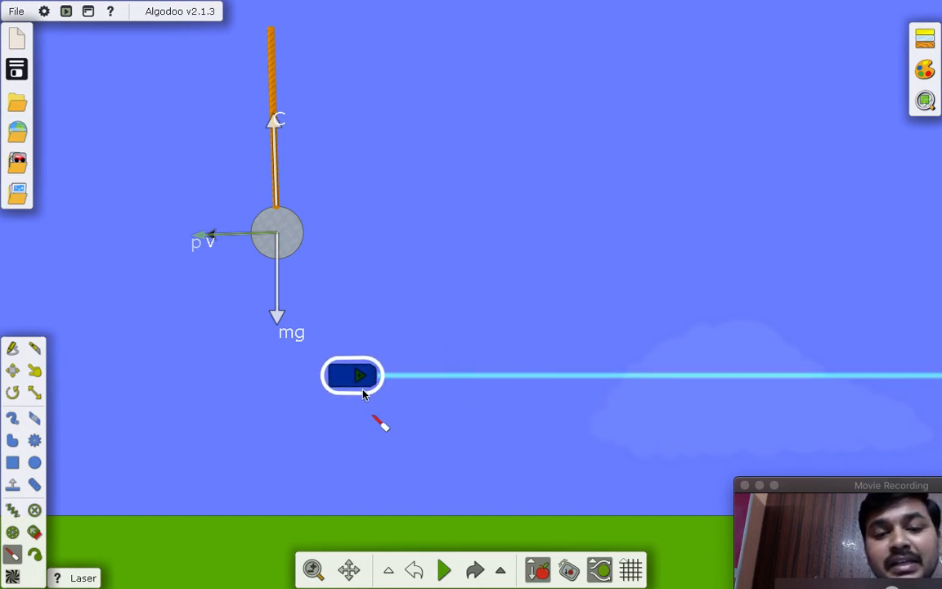
Add a Prism from the optics components and position it across the laser beam
left_click(18, 161)
left_click_drag(179, 261, 463, 285)
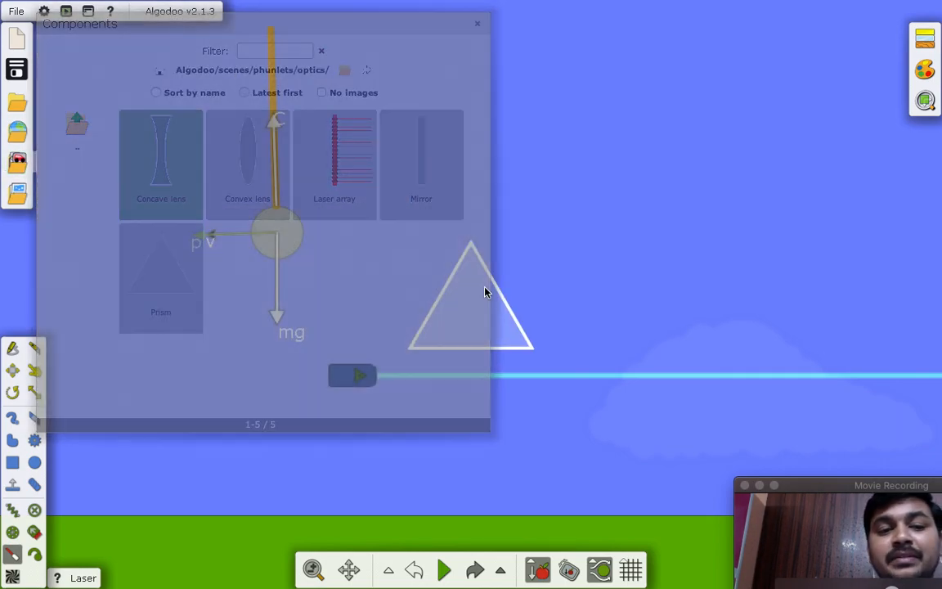
left_click_drag(501, 325, 537, 387)
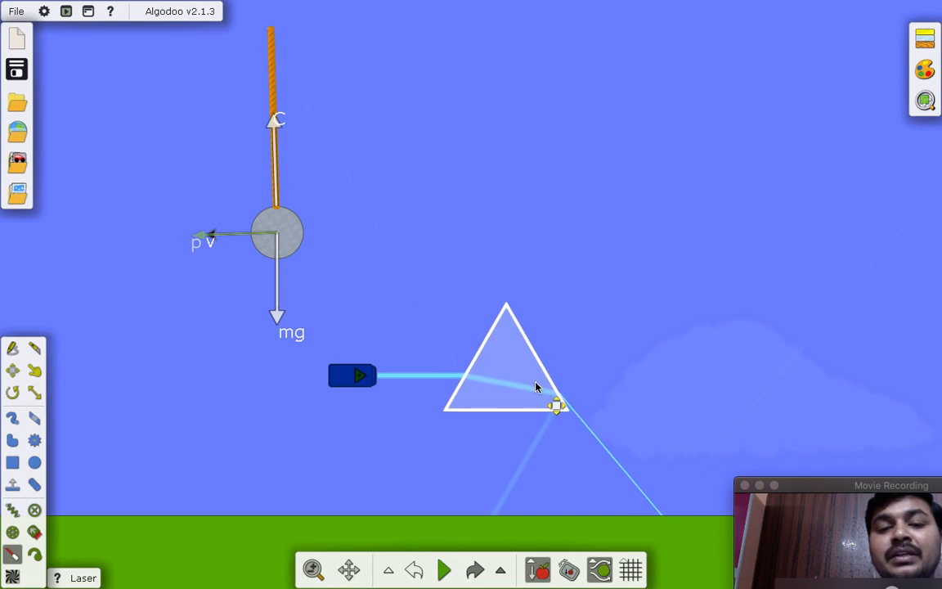
Move the laser closer to the prism and rotate it slightly counter-clockwise so its beam enters the prism angled upward
left_click(16, 374)
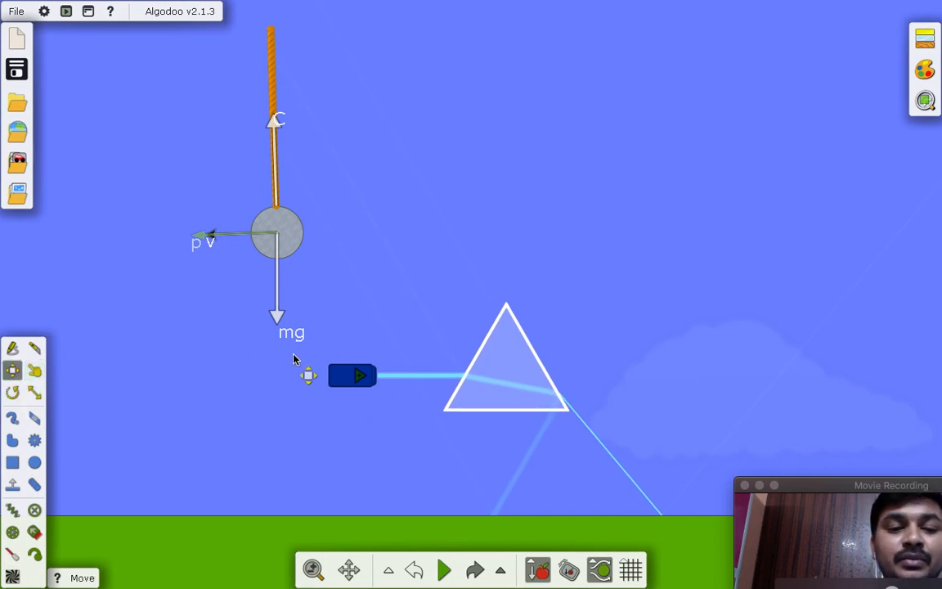
left_click_drag(355, 376, 395, 369)
left_click(12, 392)
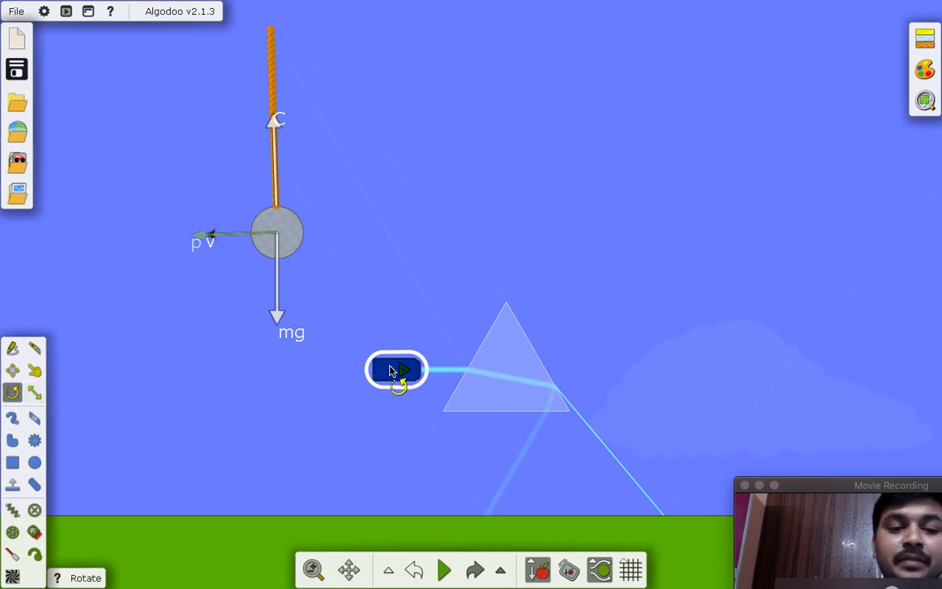
left_click_drag(431, 392, 417, 372)
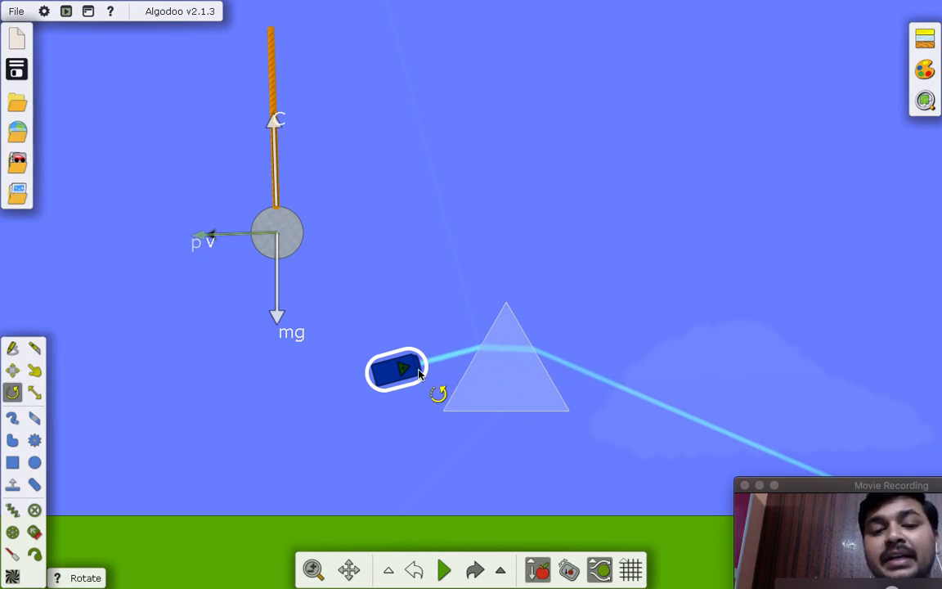
Change the laser's colour to white to split its beam into a spectrum through the prism
left_click(925, 70)
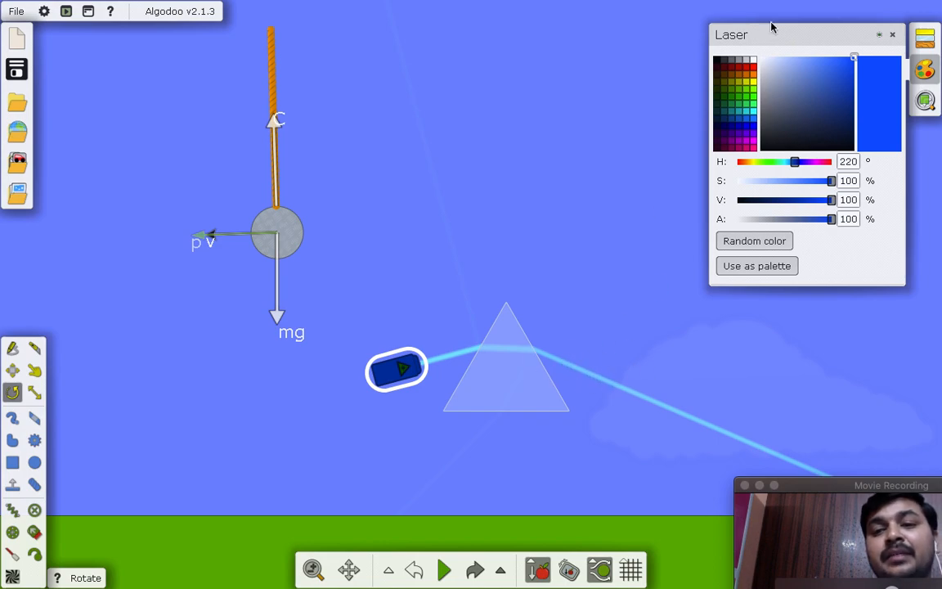
left_click(754, 62)
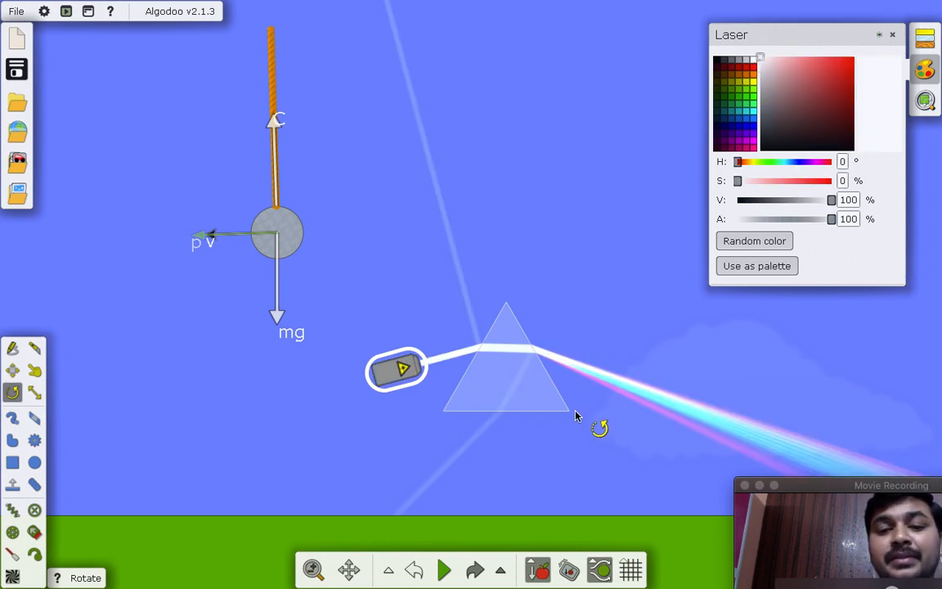
left_click(892, 35)
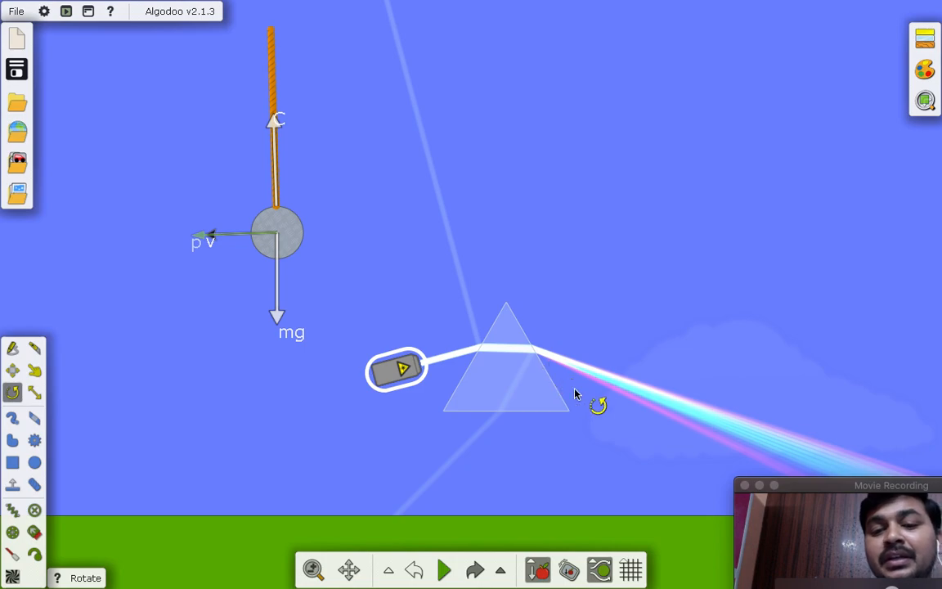
Open the prism's material properties and set its refractive index to 1.70
left_click(490, 383)
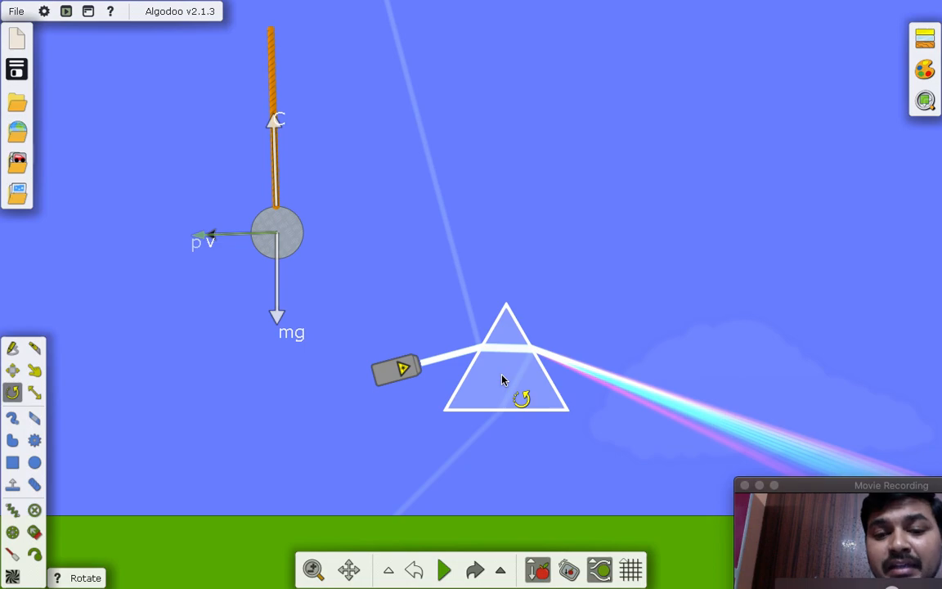
left_click(925, 70)
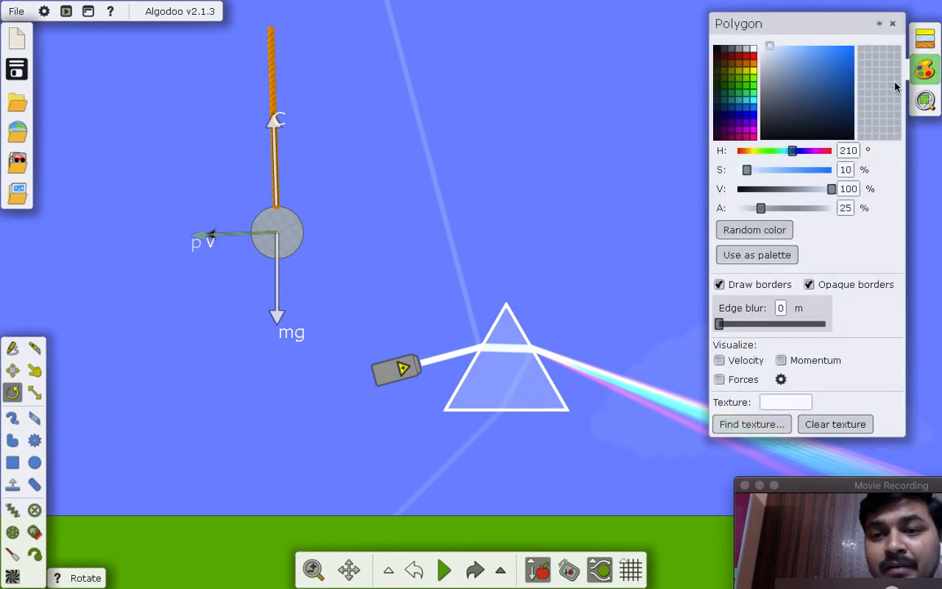
left_click(923, 35)
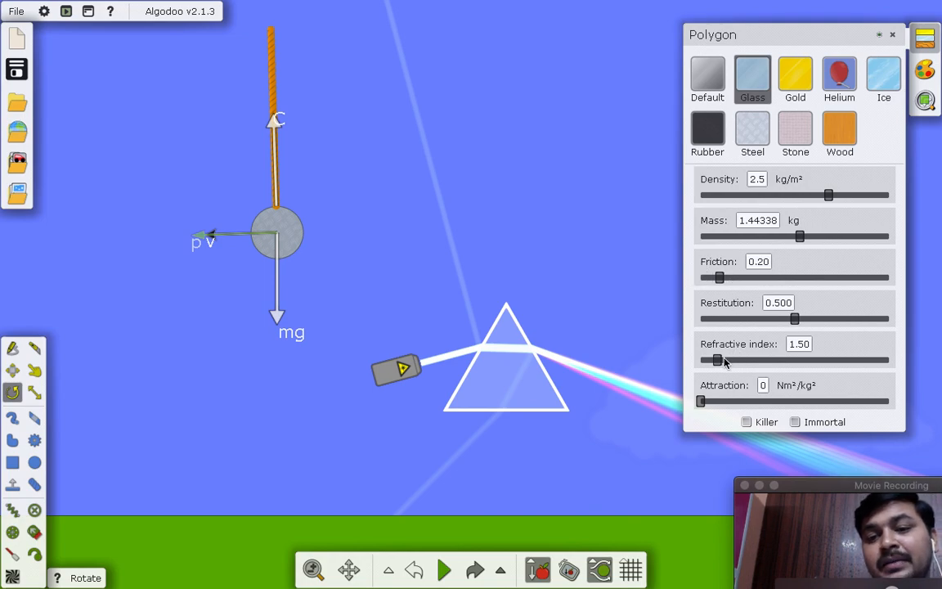
mouse_move(718, 363)
left_mouse_down()
mouse_move(792, 362)
mouse_move(721, 363)
mouse_move(703, 373)
mouse_move(741, 372)
mouse_move(723, 375)
left_mouse_up()
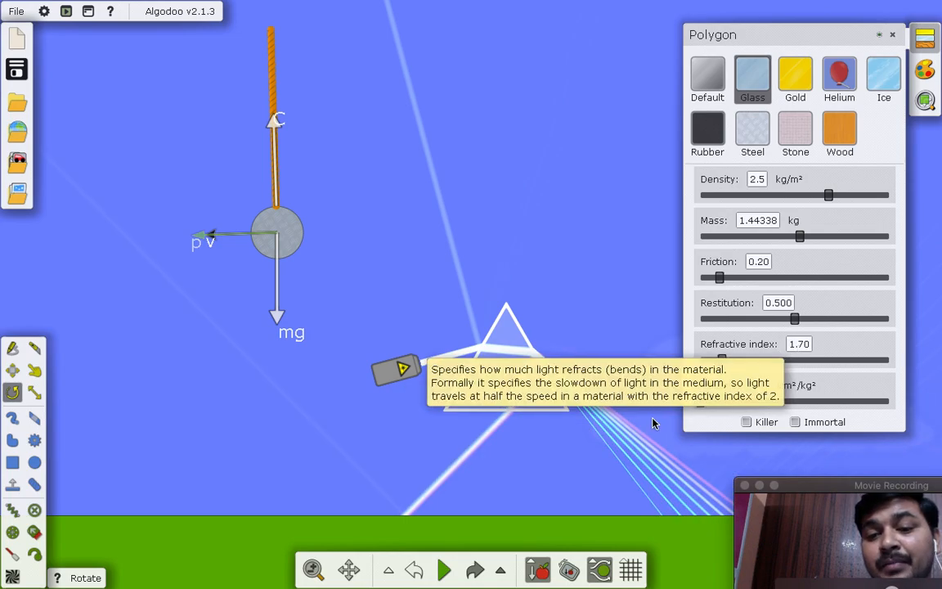
Raise the prism's refractive index to ∞ and reselect the prism after examining the beam
left_click_drag(723, 361, 897, 364)
left_click(475, 431)
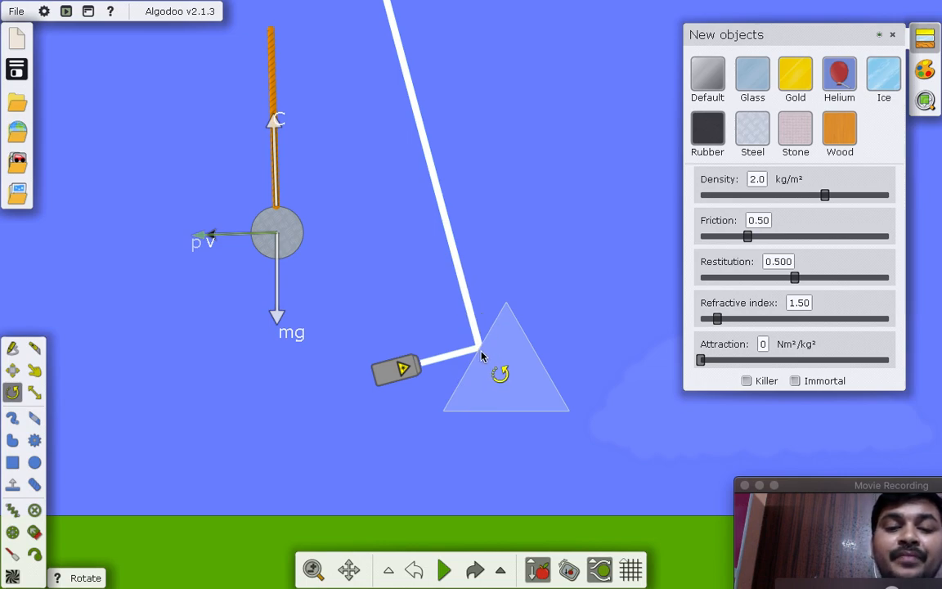
left_click(522, 368)
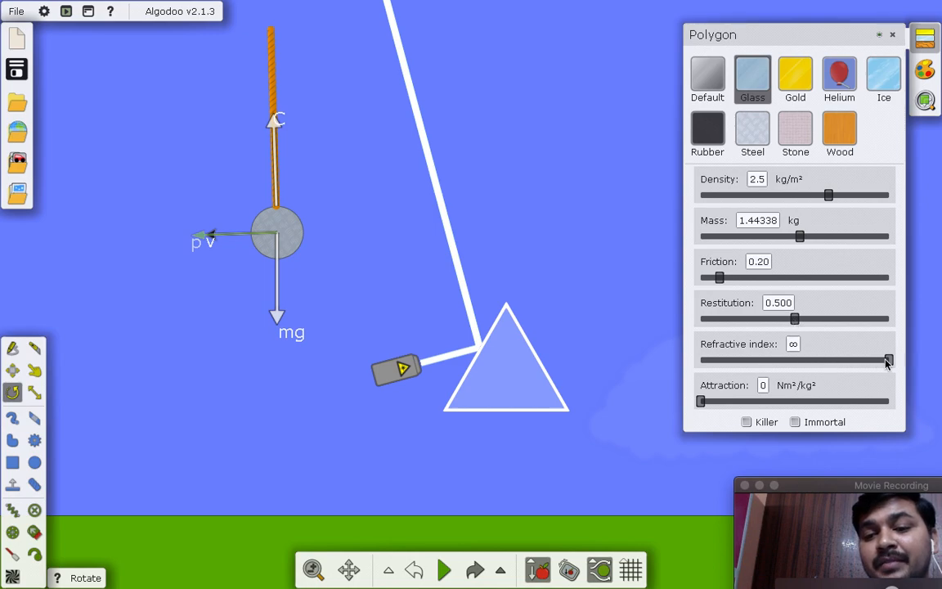
Vary the prism's refractive index from 1.00 to 1.55 and on to 3.6 to compare how the beam bends
left_click_drag(888, 360, 696, 376)
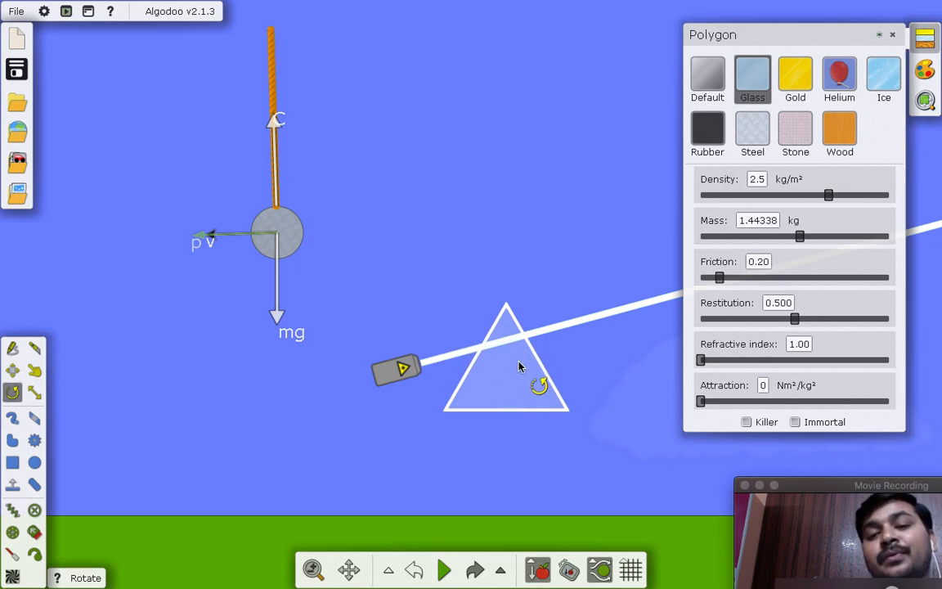
left_click_drag(701, 360, 718, 359)
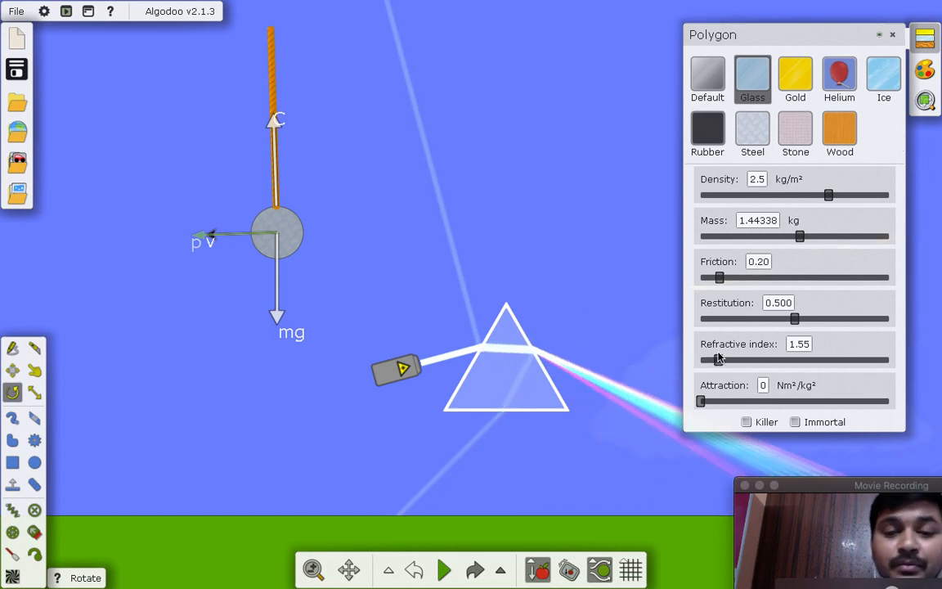
left_click_drag(718, 360, 753, 360)
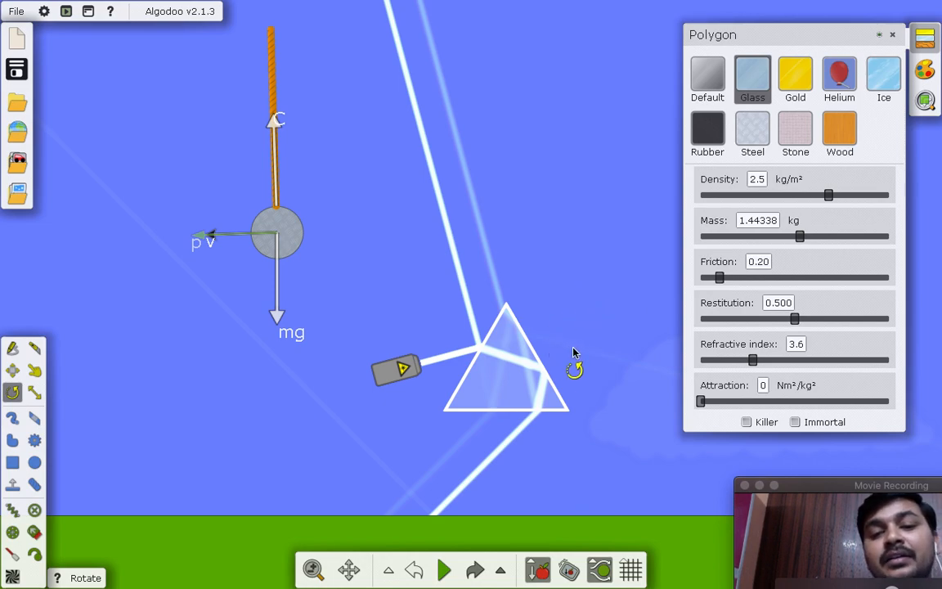
Set the prism's refractive index to 1.70 and close its material properties
left_click_drag(753, 360, 721, 361)
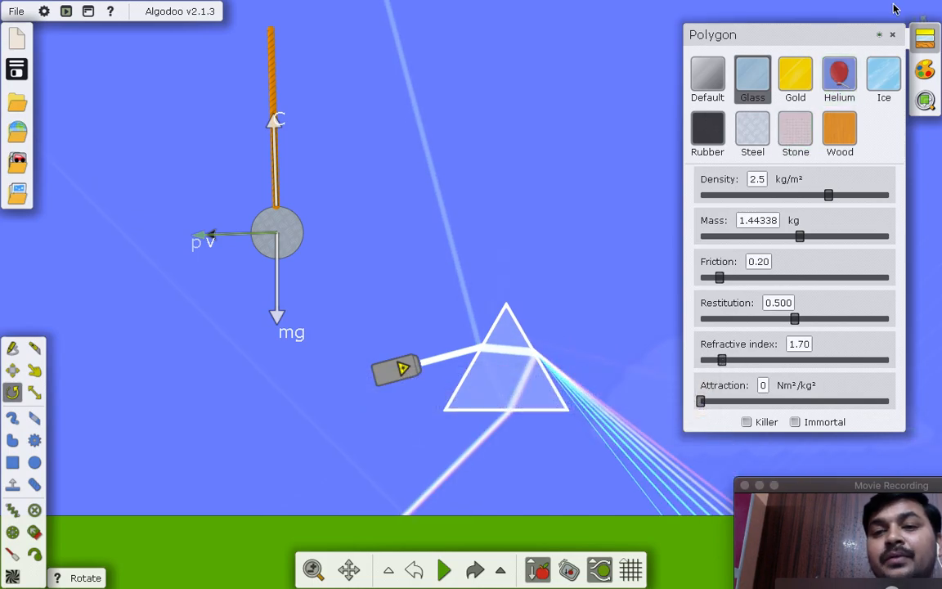
left_click(894, 37)
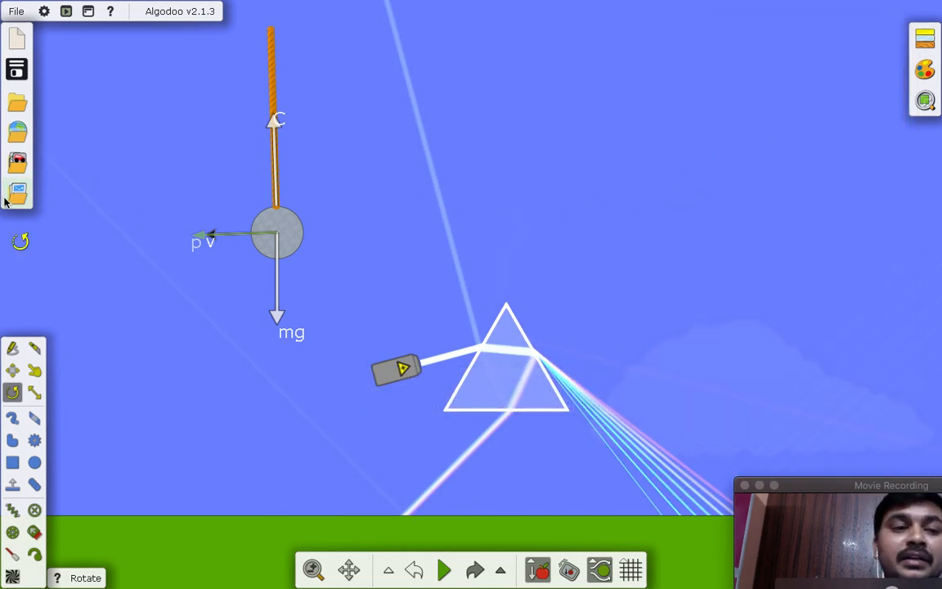
Add a convex lens from the optics components, tilt it and place it across the spectrum leaving the prism
left_click(17, 164)
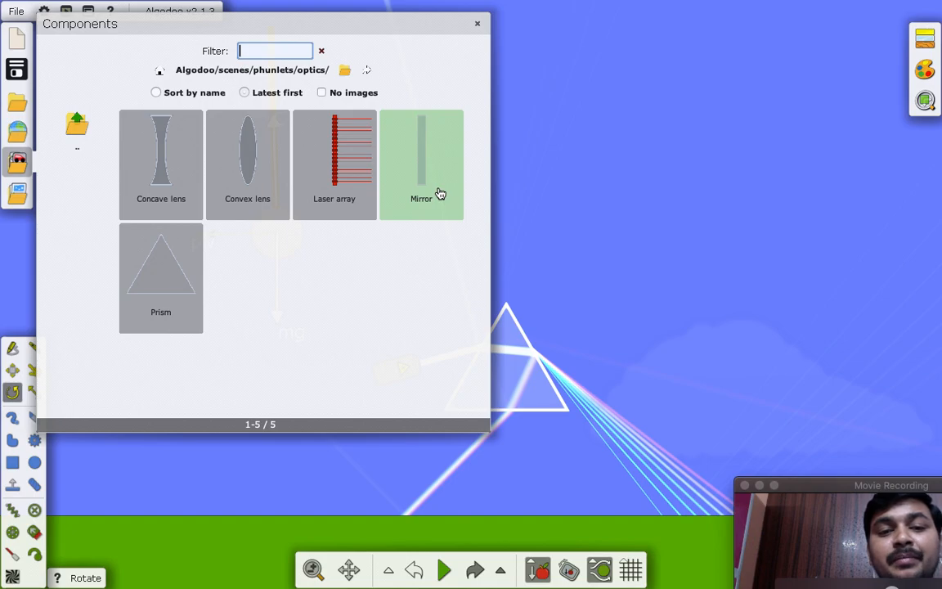
left_click(257, 183)
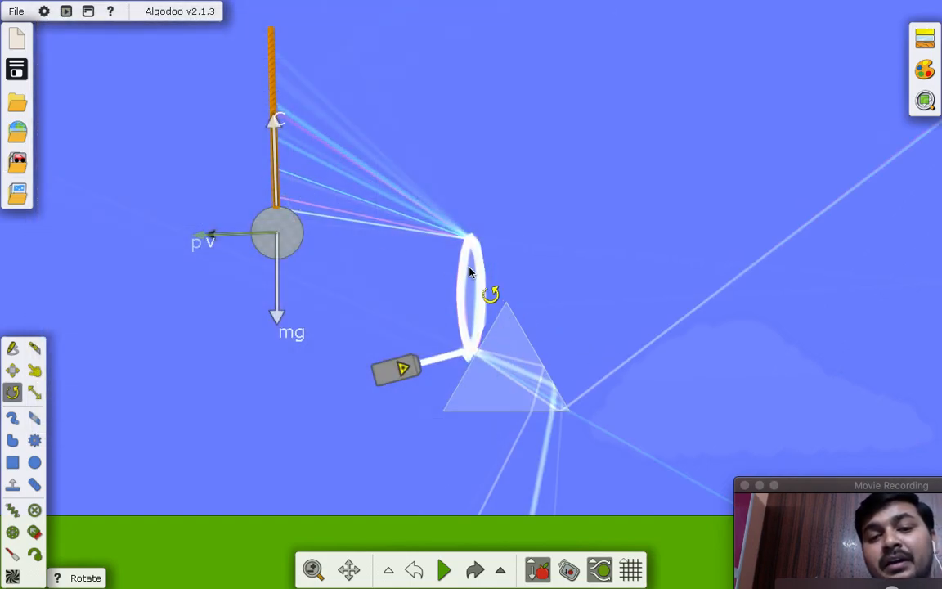
left_click_drag(471, 272, 570, 260)
left_click(13, 369)
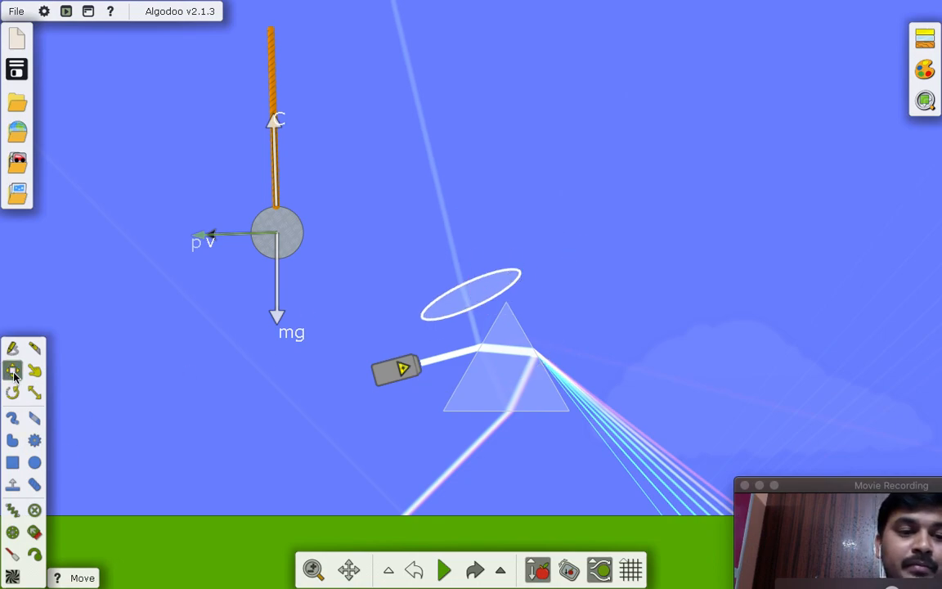
left_click_drag(489, 284, 647, 411)
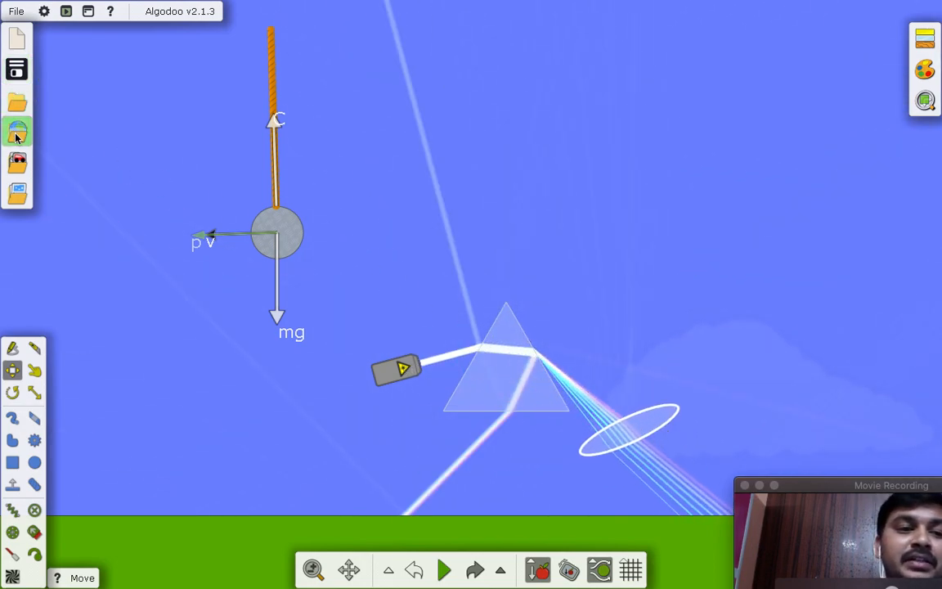
Add a mirror from the optics components, rotate it horizontal and place it below the lens to reflect the spectrum
left_click(17, 161)
left_click(413, 160)
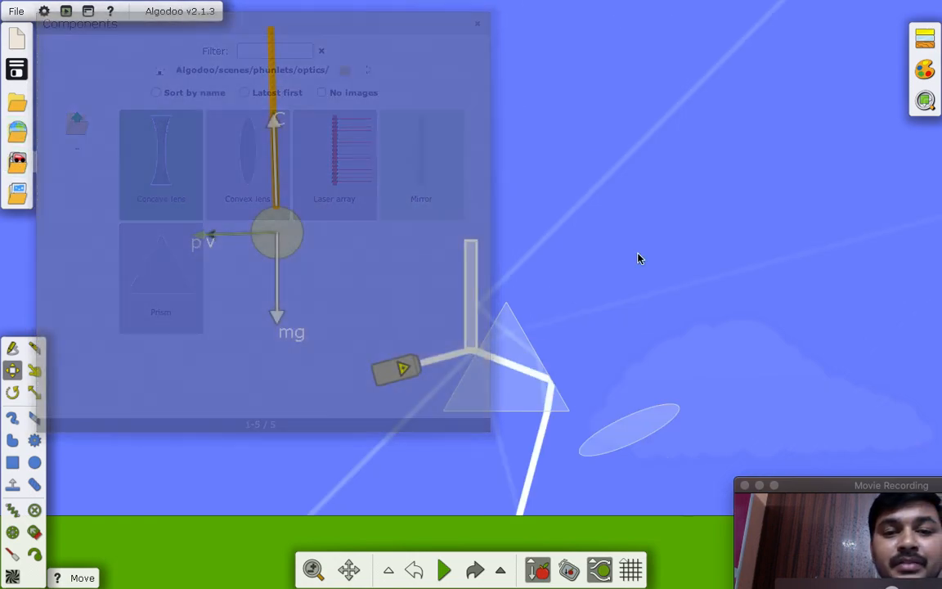
left_click_drag(468, 260, 491, 261)
left_click_drag(577, 278, 740, 406)
left_click(13, 394)
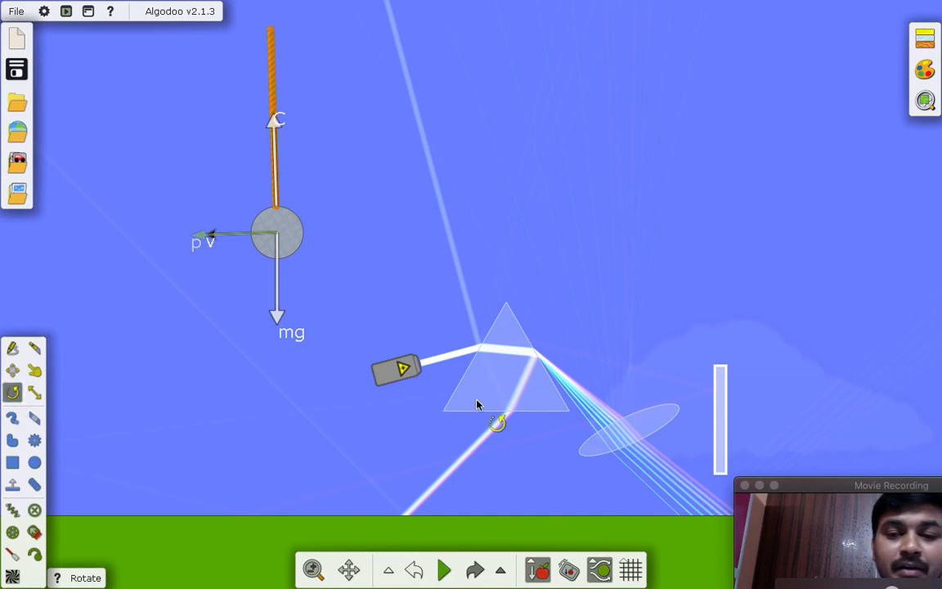
left_click_drag(723, 379, 773, 419)
left_click(12, 370)
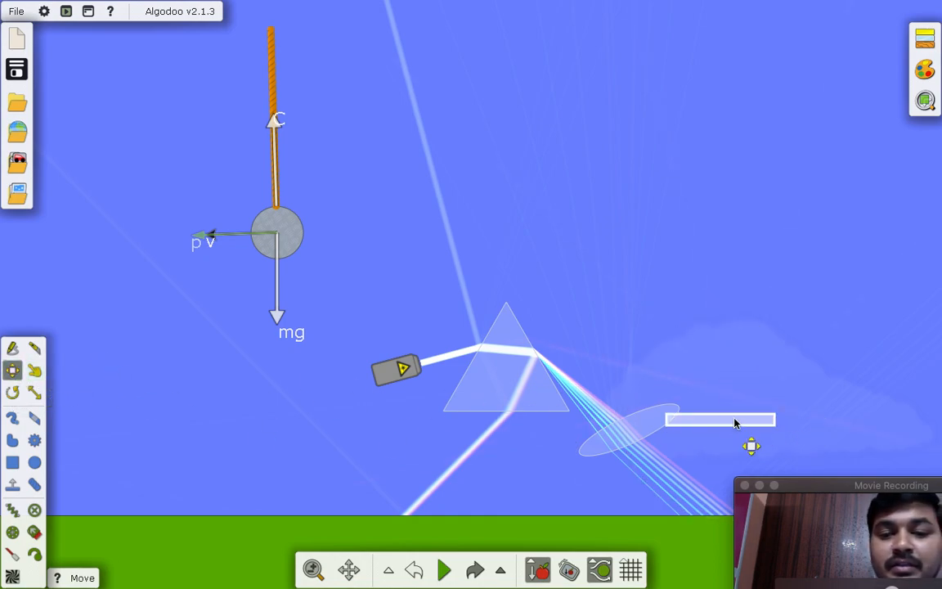
left_click_drag(740, 419, 700, 482)
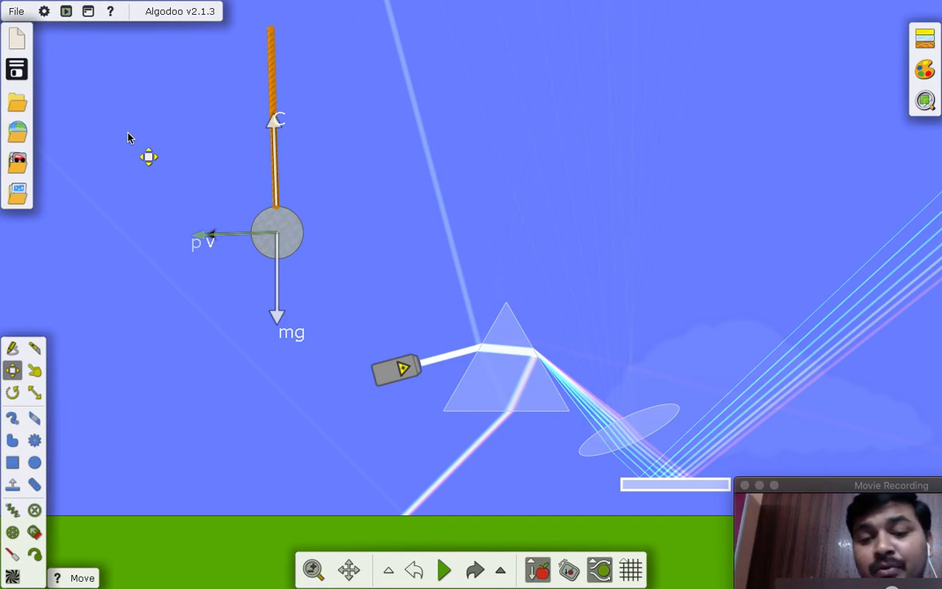
Browse the ready-made scenes in the lessons folder of the component library, then close the library
left_click(17, 160)
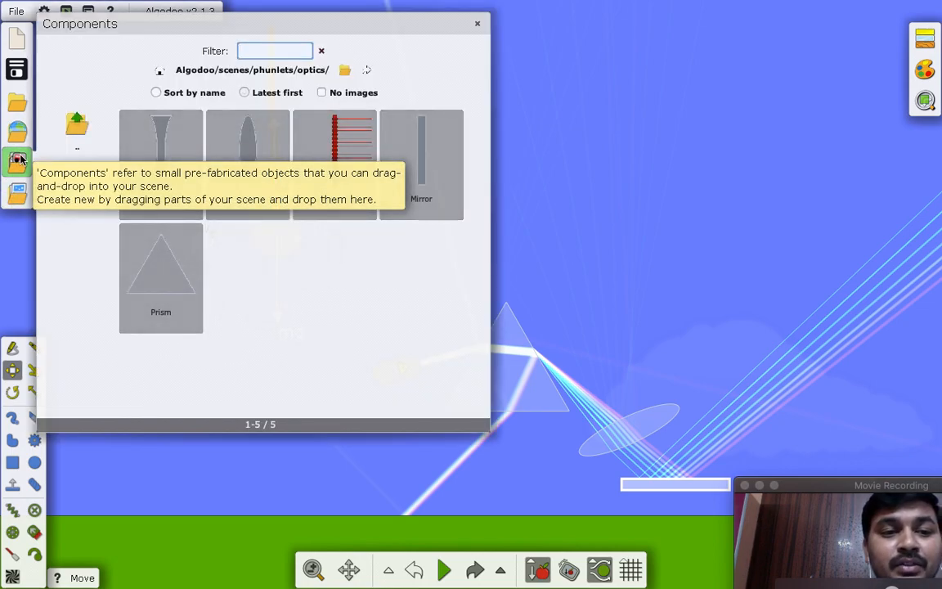
left_click(78, 126)
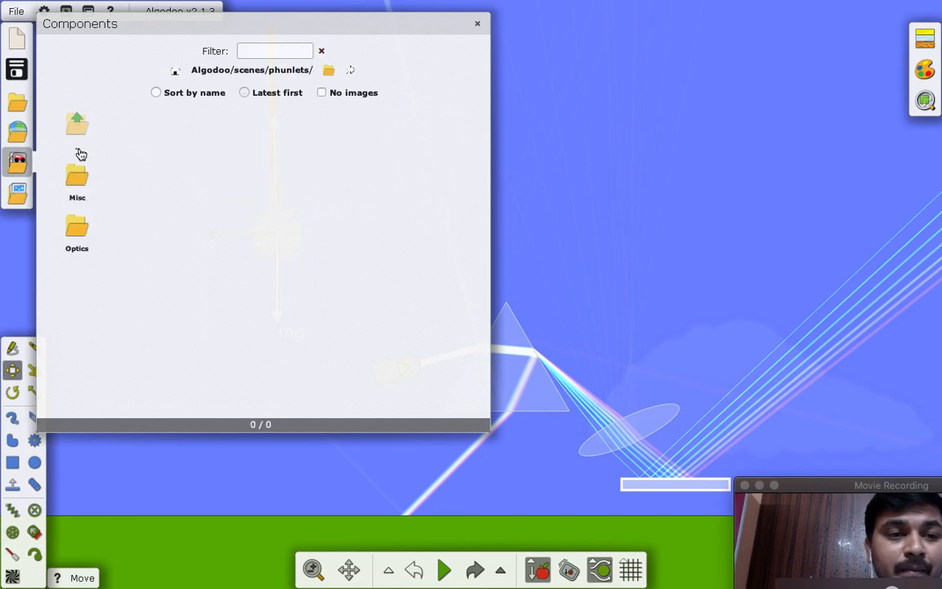
left_click(81, 154)
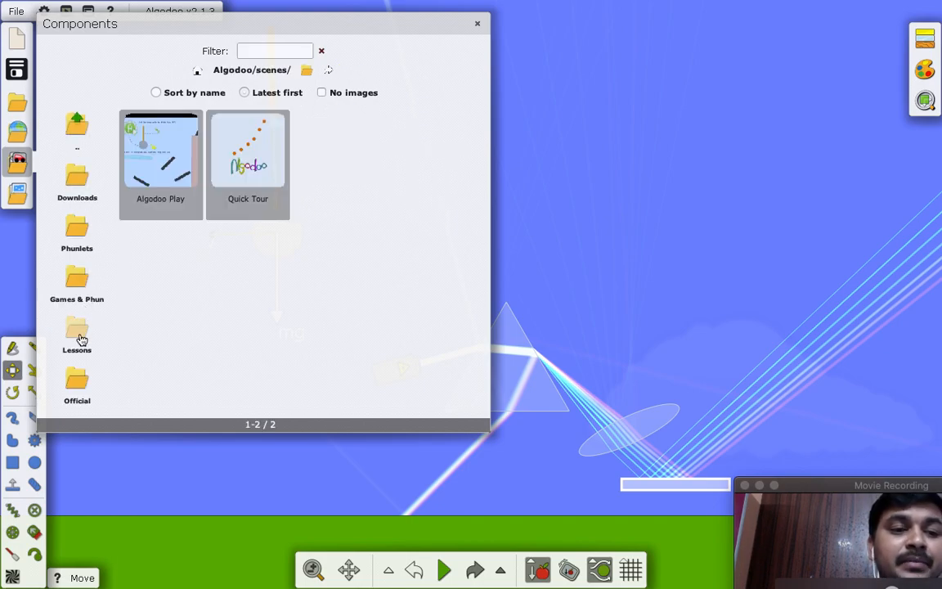
left_click(81, 338)
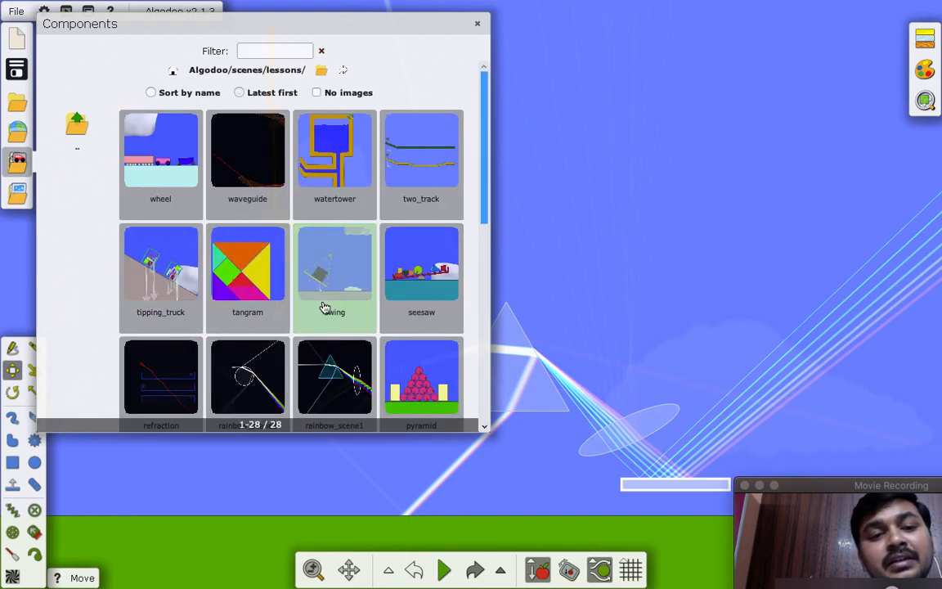
scroll(325, 309, "down", 3)
scroll(324, 308, "down", 5)
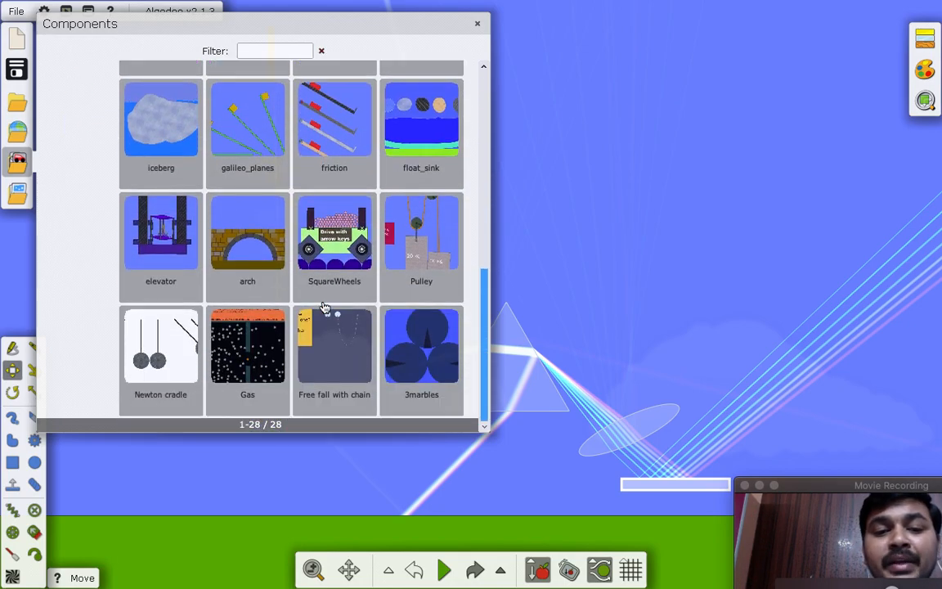
scroll(324, 308, "up", 8)
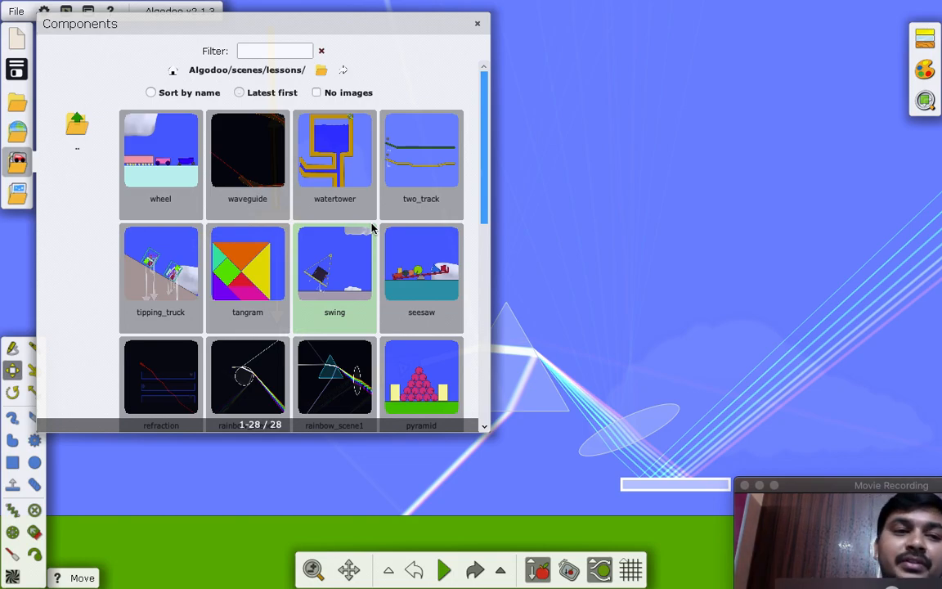
left_click(478, 23)
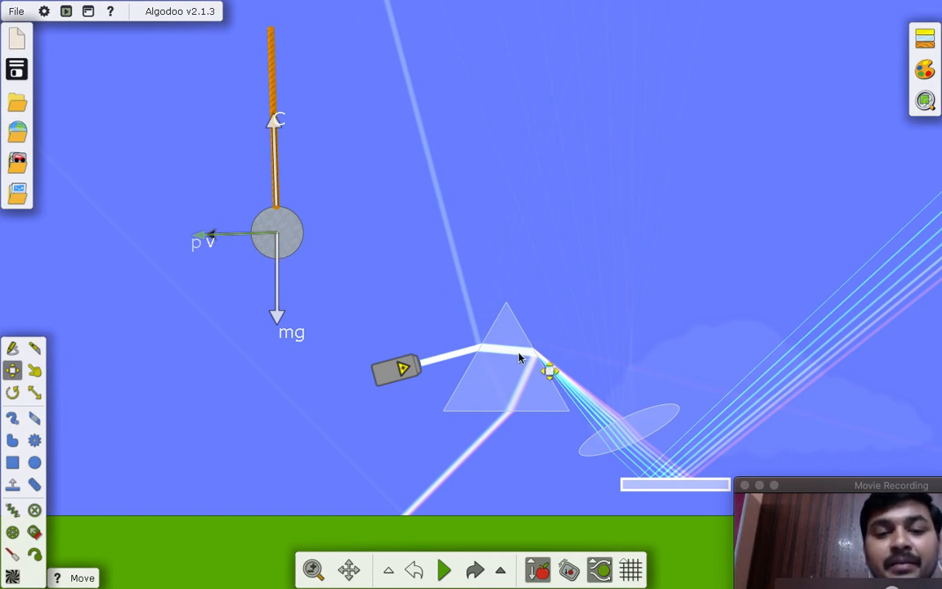
Review the prism's restitution and refractive index in its material properties, then deselect it and close the properties
left_click(494, 386)
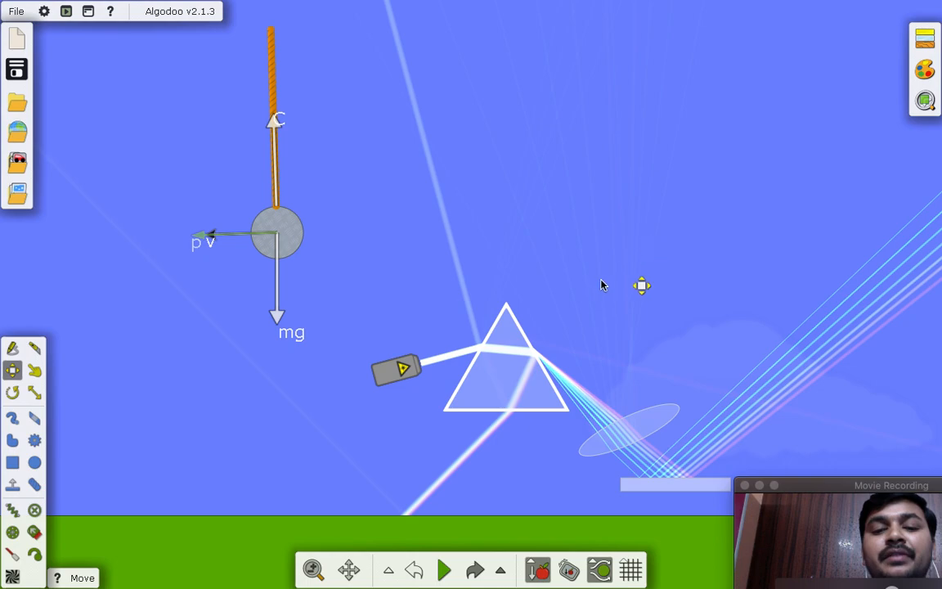
left_click(925, 38)
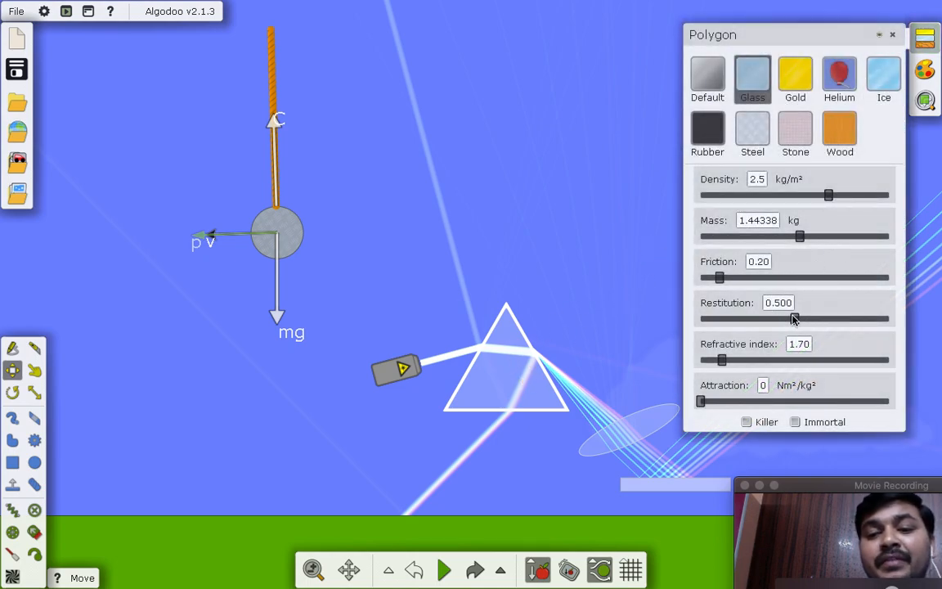
left_click_drag(794, 323, 795, 321)
mouse_move(723, 363)
left_mouse_down()
mouse_move(706, 363)
mouse_move(741, 366)
mouse_move(723, 374)
left_mouse_up()
left_click(586, 320)
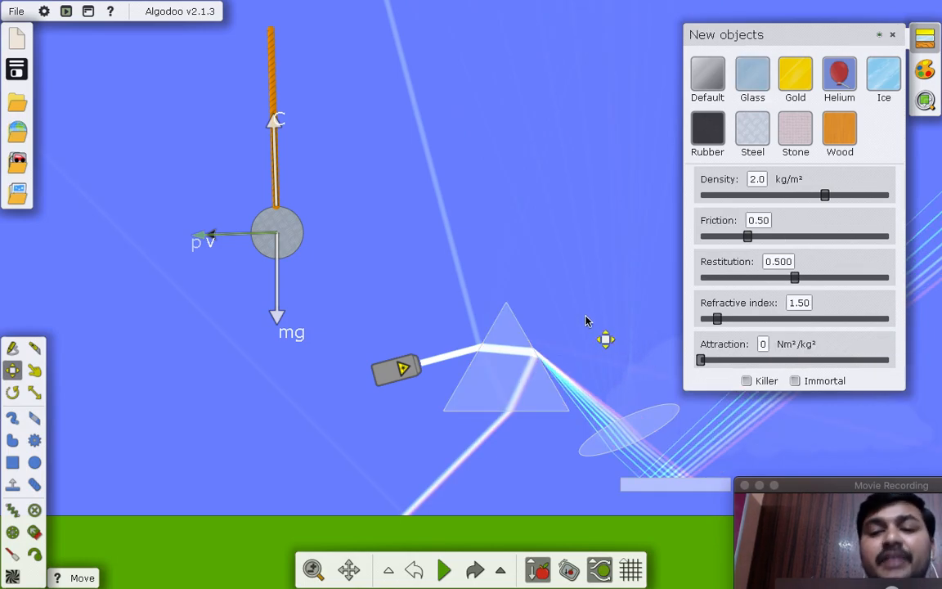
left_click(893, 36)
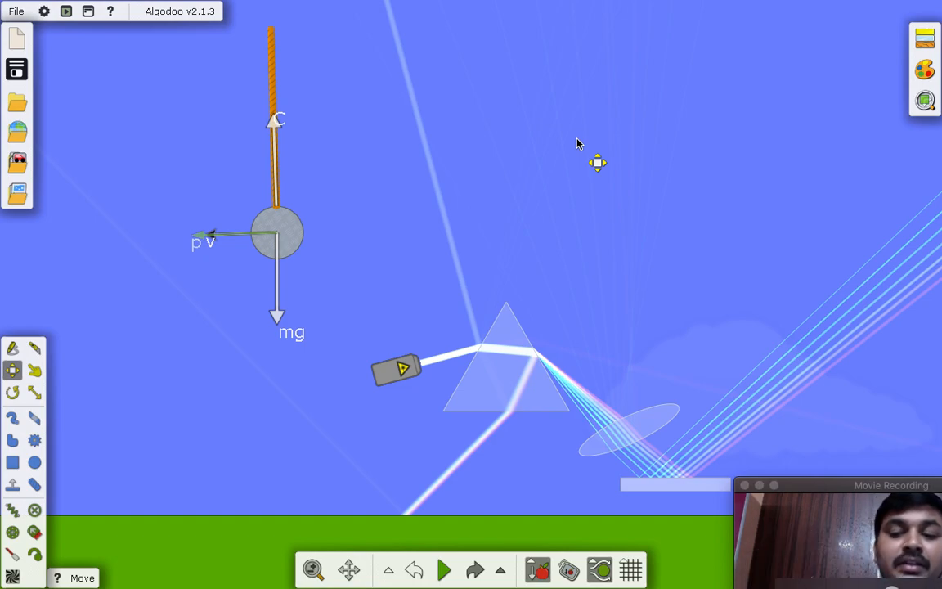
Move the convex lens closer to the prism and scale it into a thicker, steeper ellipse
left_click_drag(653, 420, 617, 415)
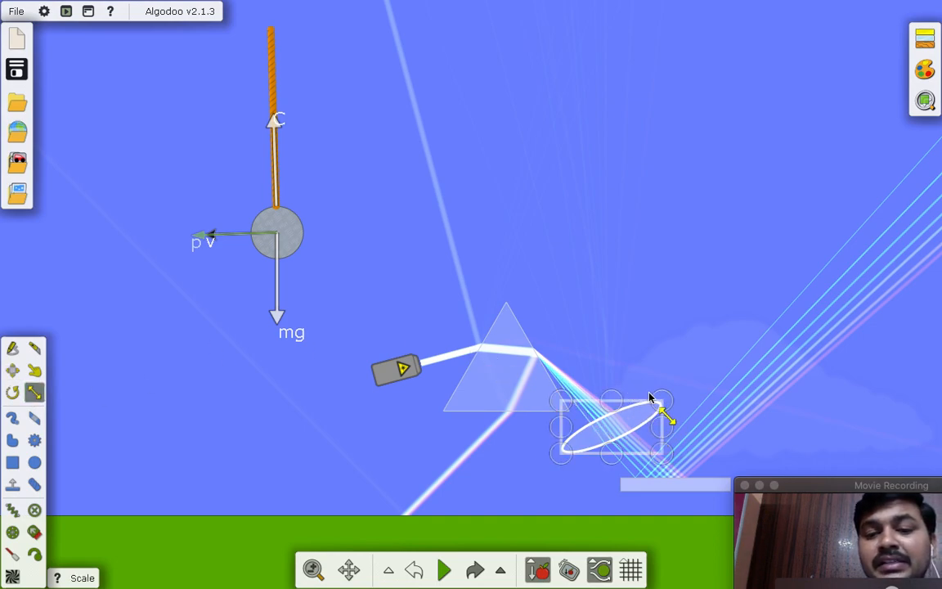
left_click_drag(657, 399, 622, 366)
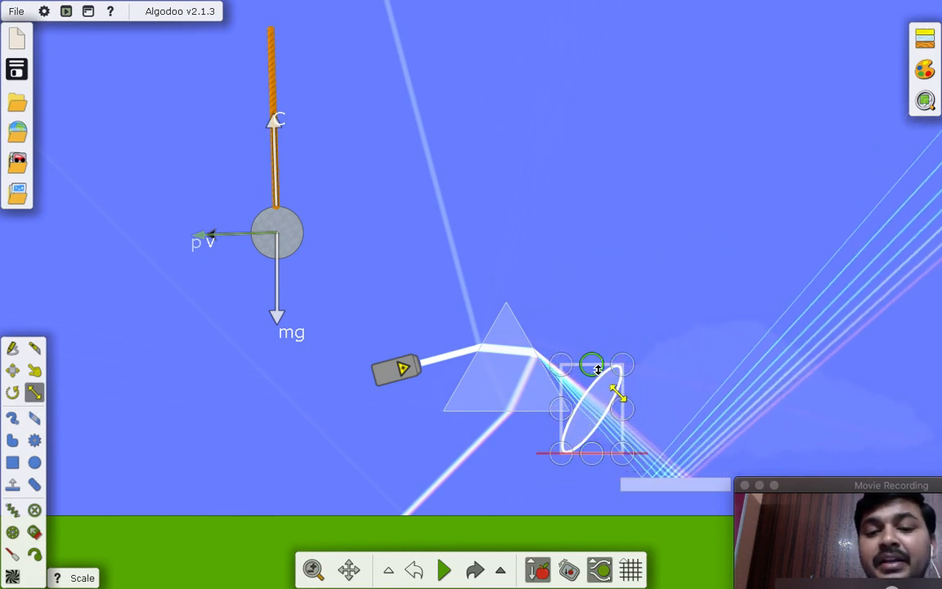
left_click_drag(622, 360, 661, 375)
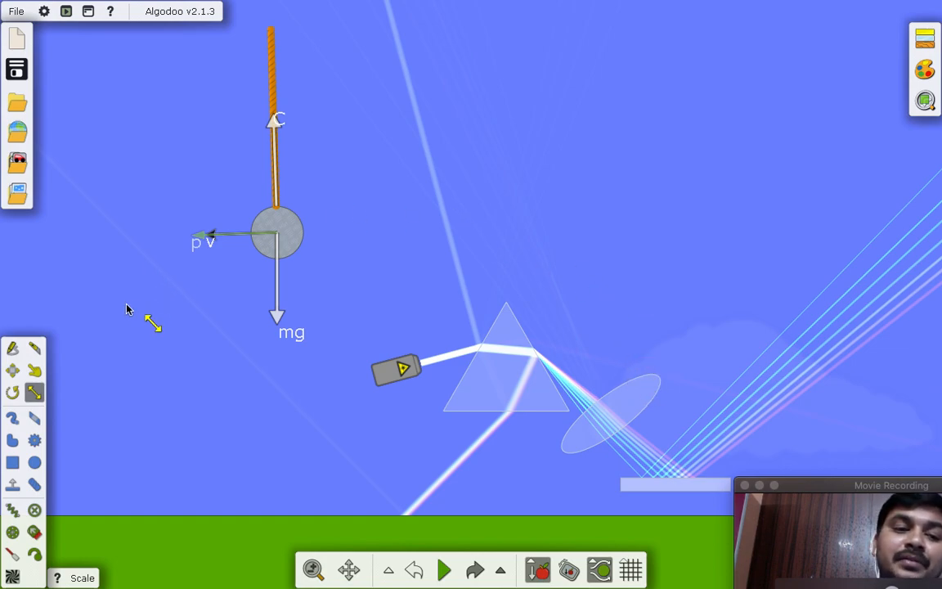
Run the simulation, sketch several rounded freehand bodies above the ground so they drop around the laser, and pause it
left_click(443, 571)
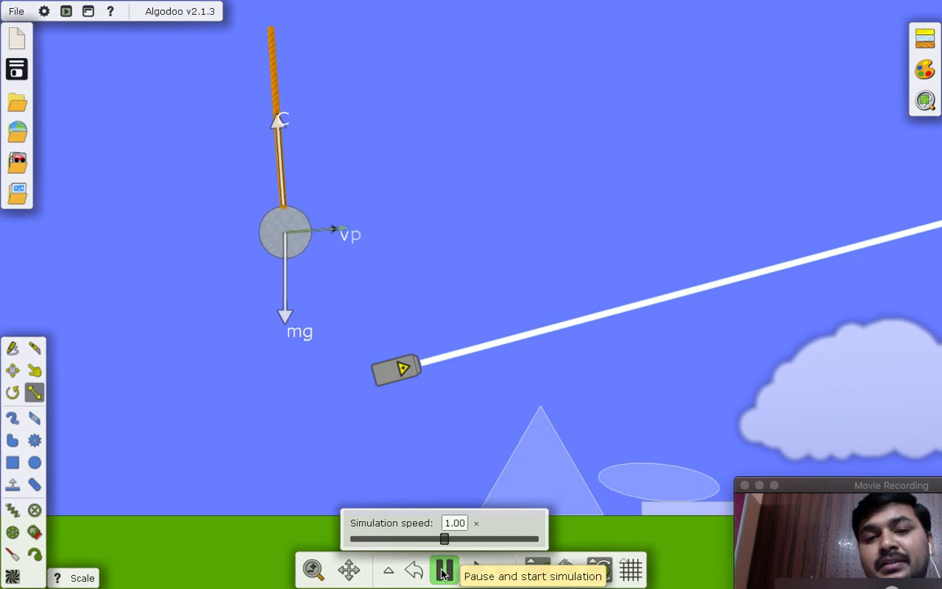
mouse_move(445, 173)
left_mouse_down()
mouse_move(415, 262)
mouse_move(497, 218)
mouse_move(449, 172)
left_mouse_up()
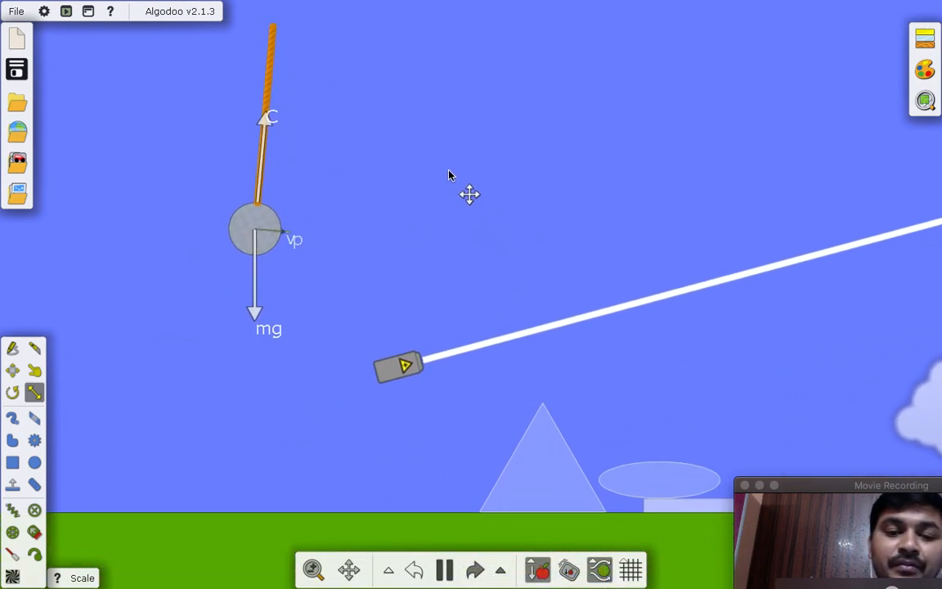
left_click(13, 350)
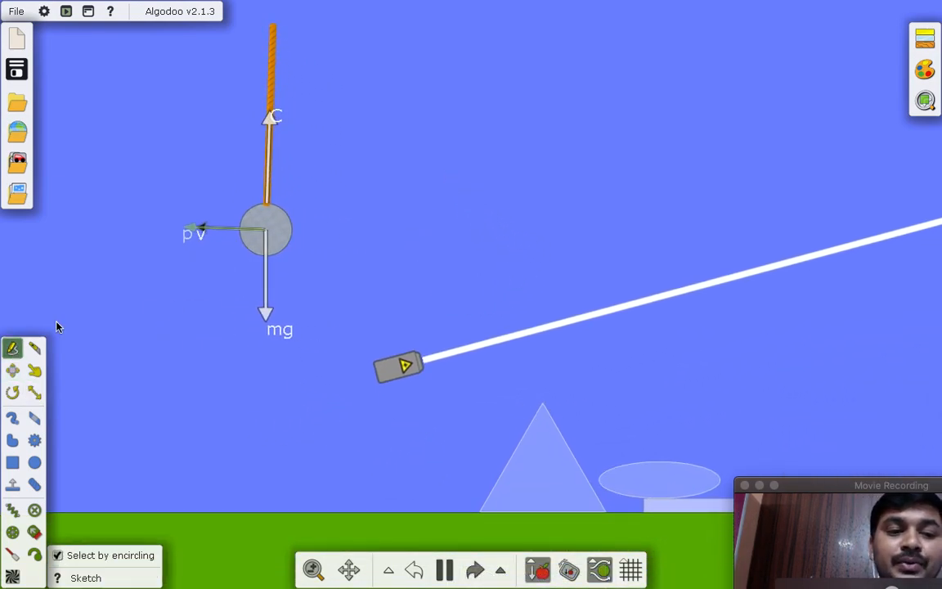
left_click_drag(448, 153, 450, 152)
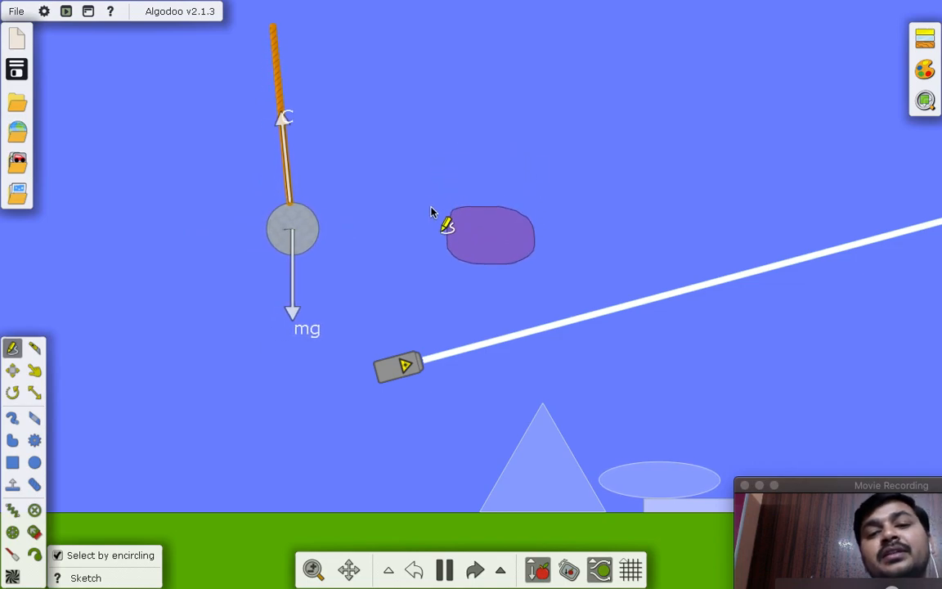
mouse_move(542, 110)
left_mouse_down()
mouse_move(605, 113)
mouse_move(536, 110)
left_mouse_up()
mouse_move(431, 162)
left_mouse_down()
mouse_move(429, 136)
mouse_move(397, 155)
mouse_move(426, 141)
mouse_move(399, 152)
mouse_move(481, 236)
mouse_move(414, 187)
left_mouse_up()
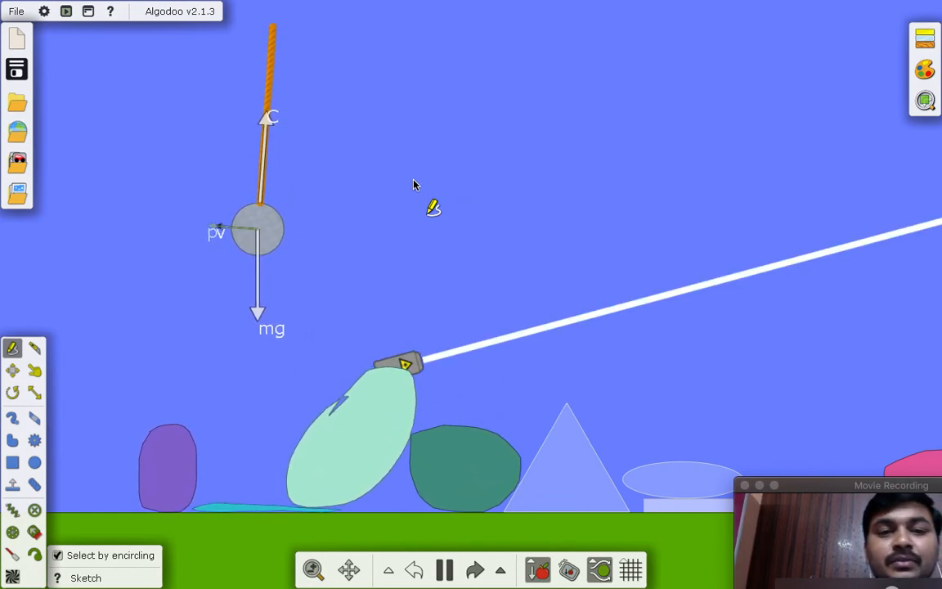
mouse_move(391, 147)
left_mouse_down()
mouse_move(515, 147)
mouse_move(384, 154)
mouse_move(393, 154)
left_mouse_up()
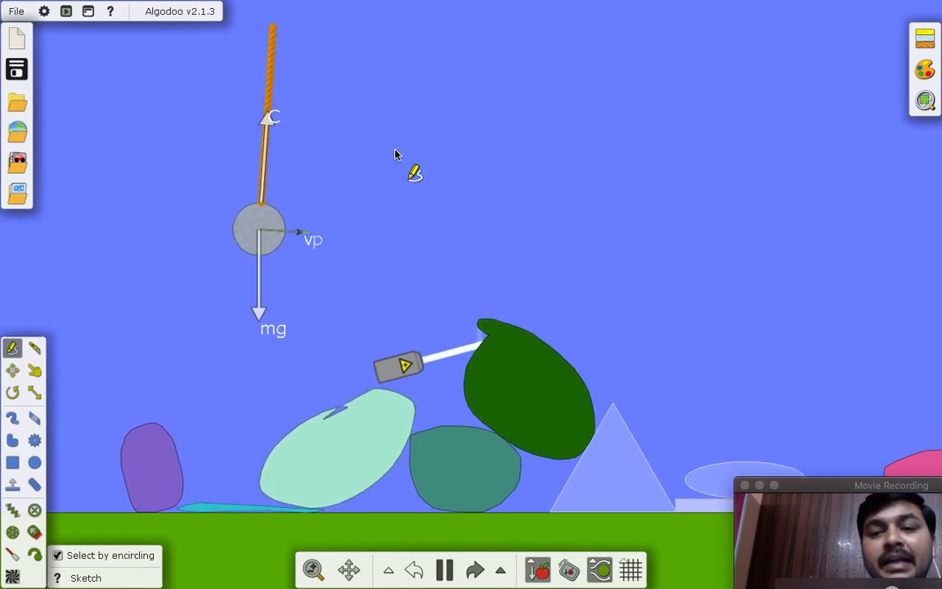
left_click_drag(400, 109, 385, 217)
left_click_drag(417, 105, 387, 143)
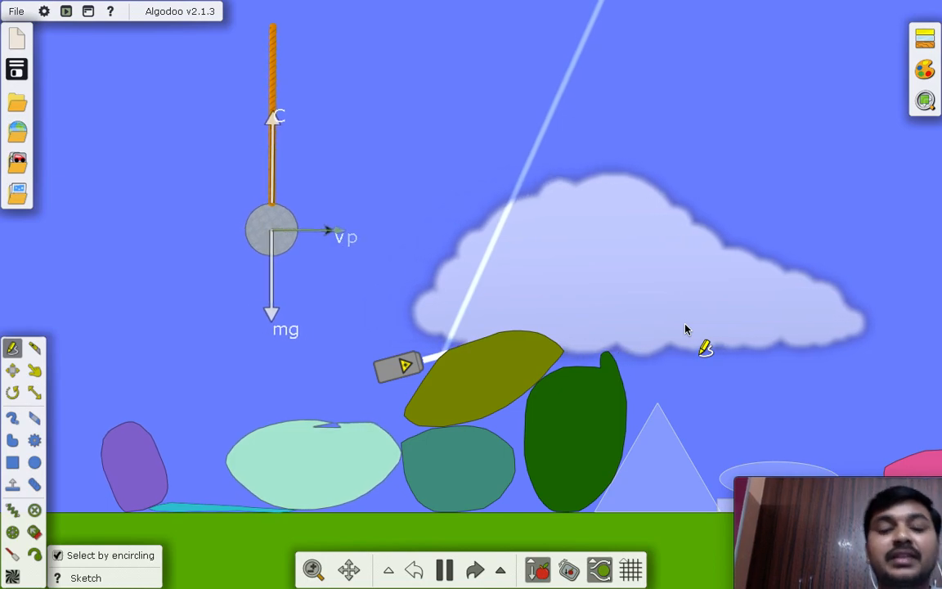
left_click(442, 566)
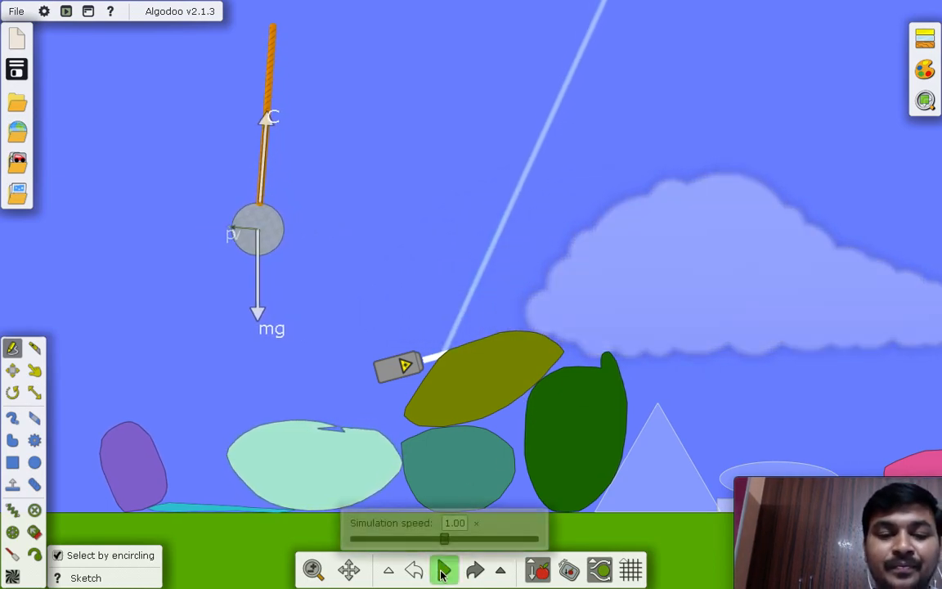